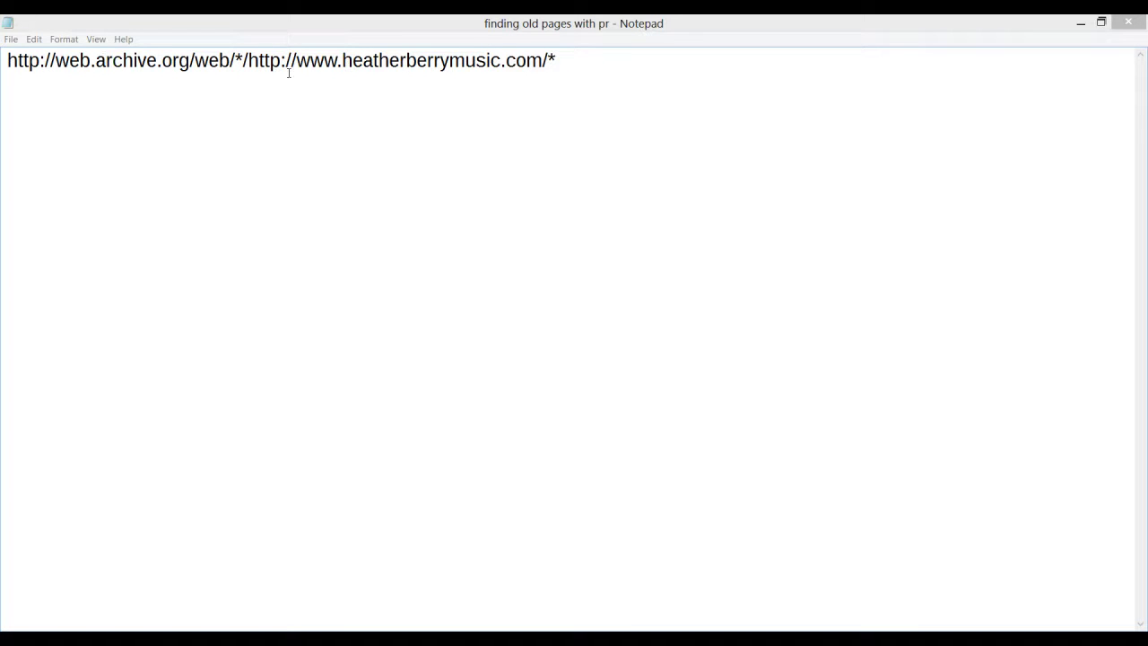
Step: Copy the full Wayback Machine wildcard address for heatherberrymusic.com from the text note
drag(569, 62, 4, 67)
click(86, 96)
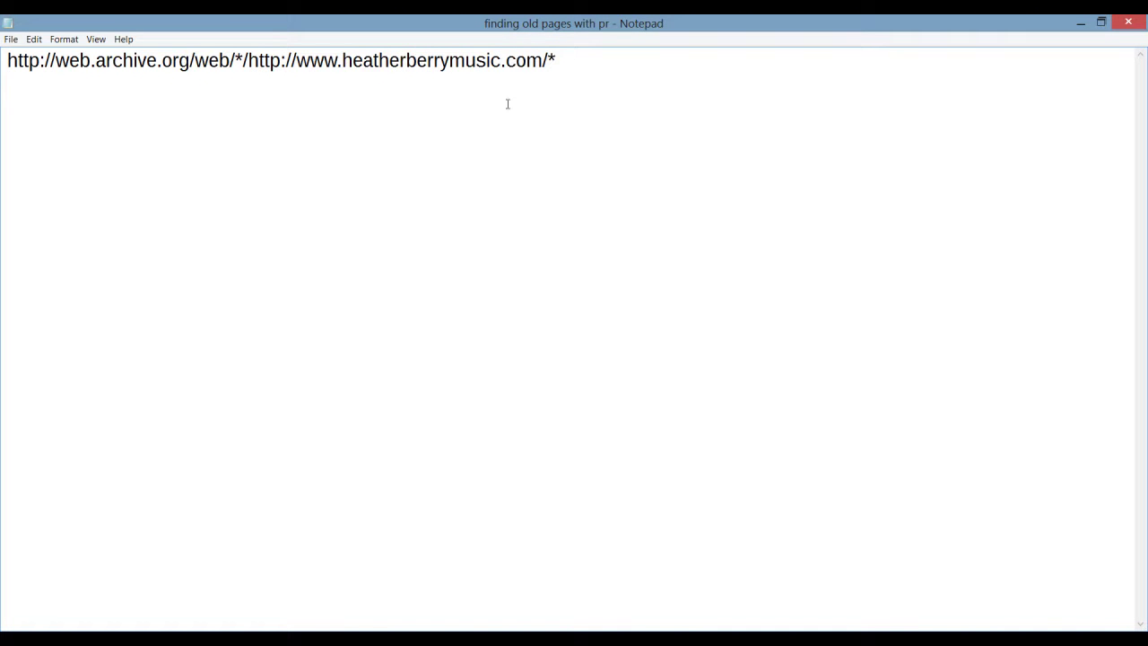
click(598, 67)
drag(134, 79, 2, 61)
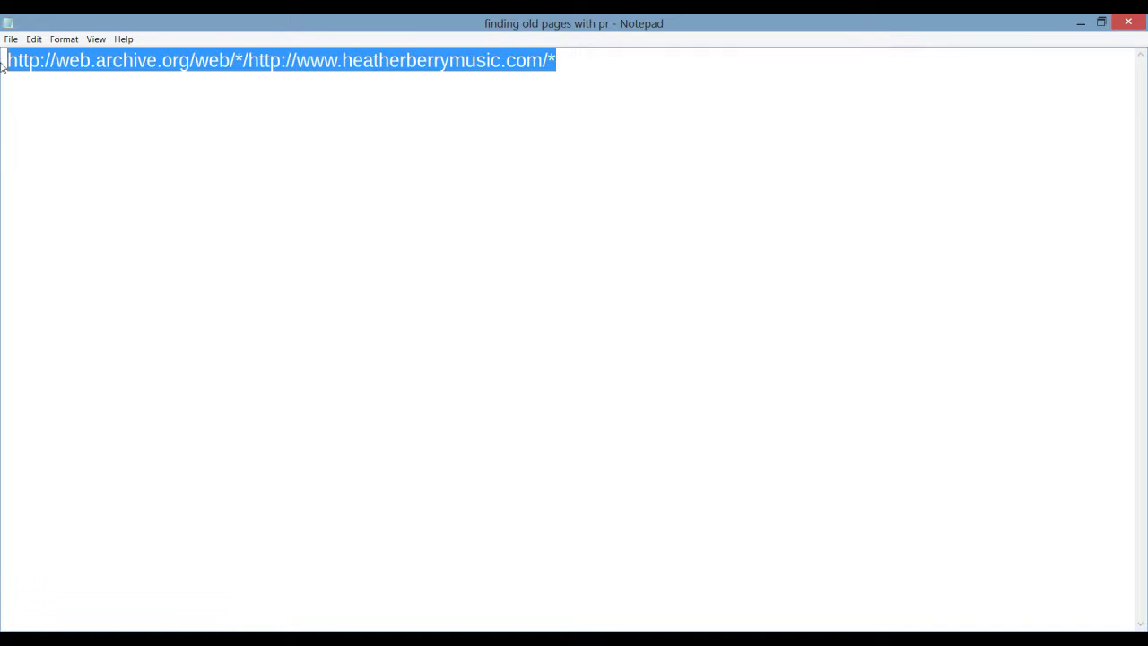
click(283, 137)
drag(249, 60, 544, 59)
drag(639, 116, 4, 66)
click(144, 637)
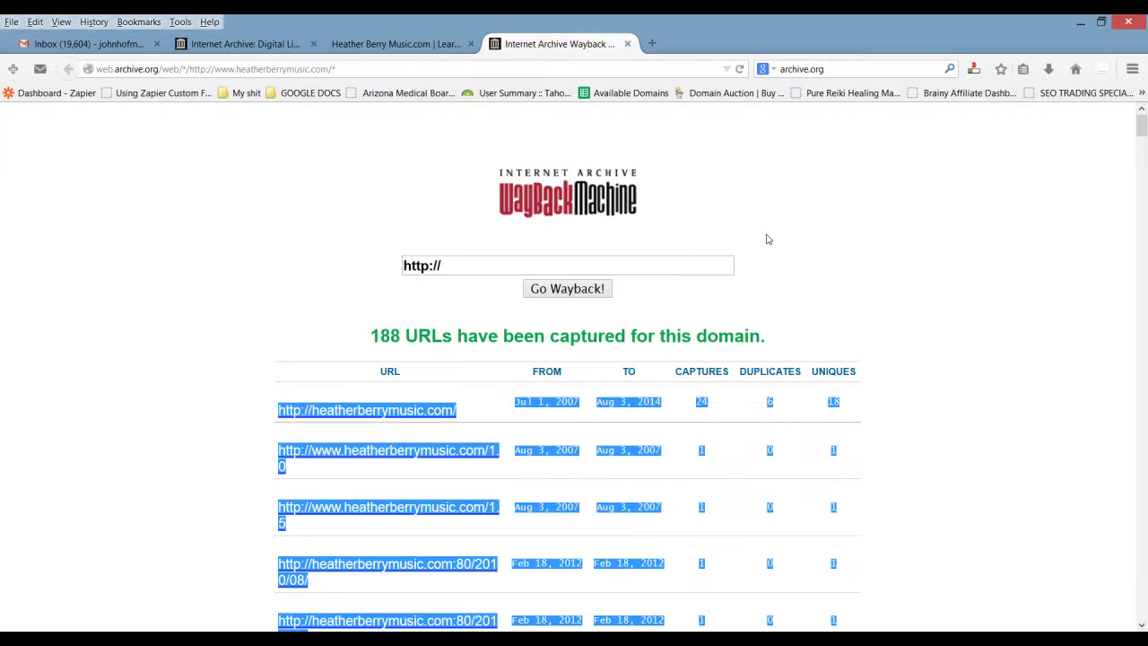
click(868, 267)
click(502, 69)
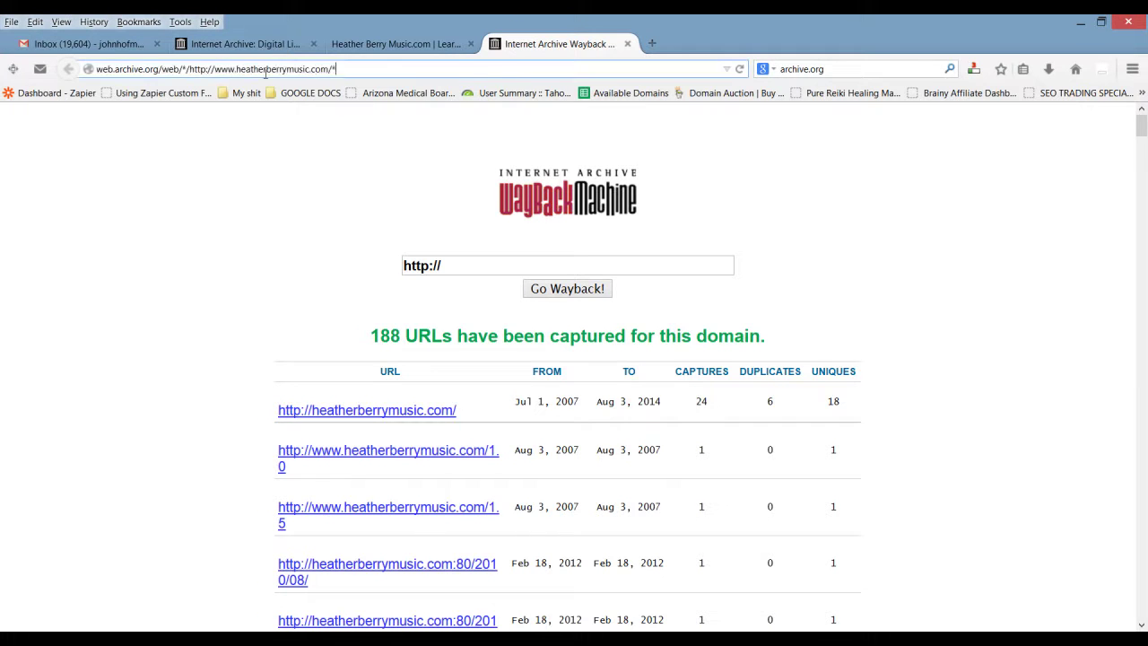
key(End)
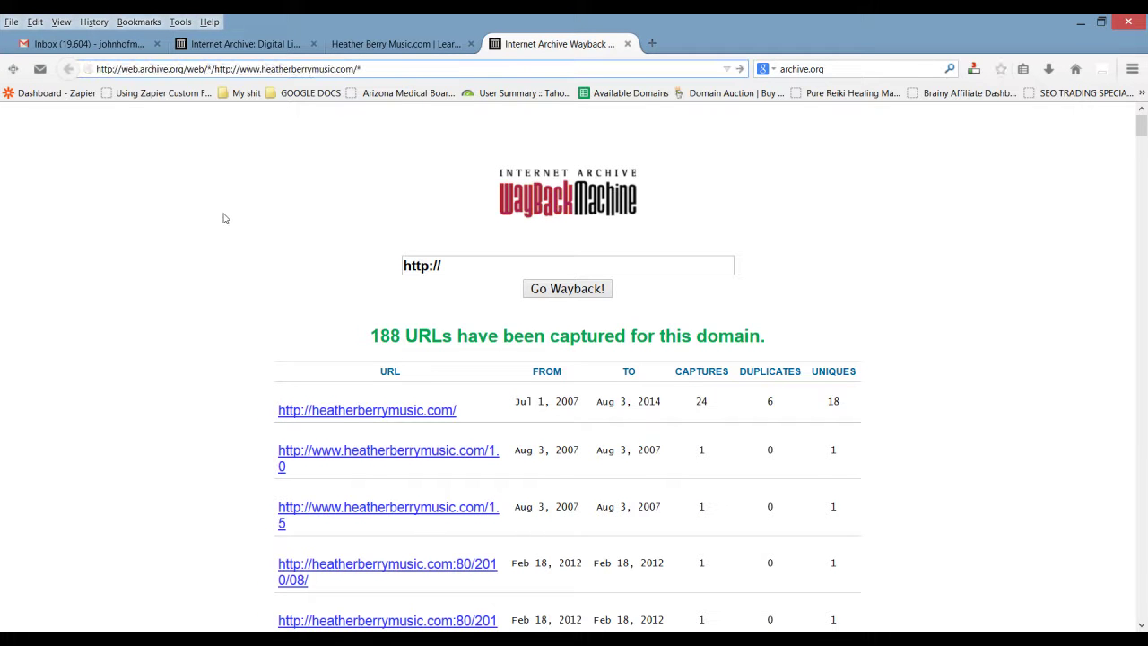
key(Return)
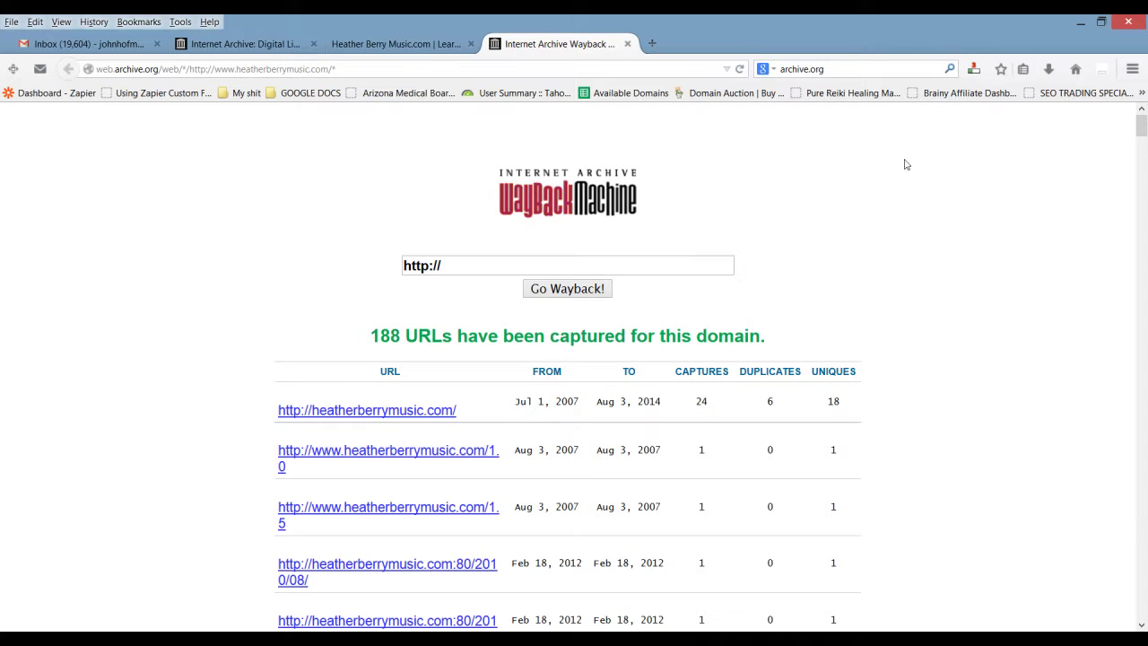
Step: Copy the whole table of captured URLs, from the first heatherberrymusic.com entry to the last row
scroll(902, 166, down, 3)
scroll(902, 170, up, 3)
scroll(906, 252, down, 5)
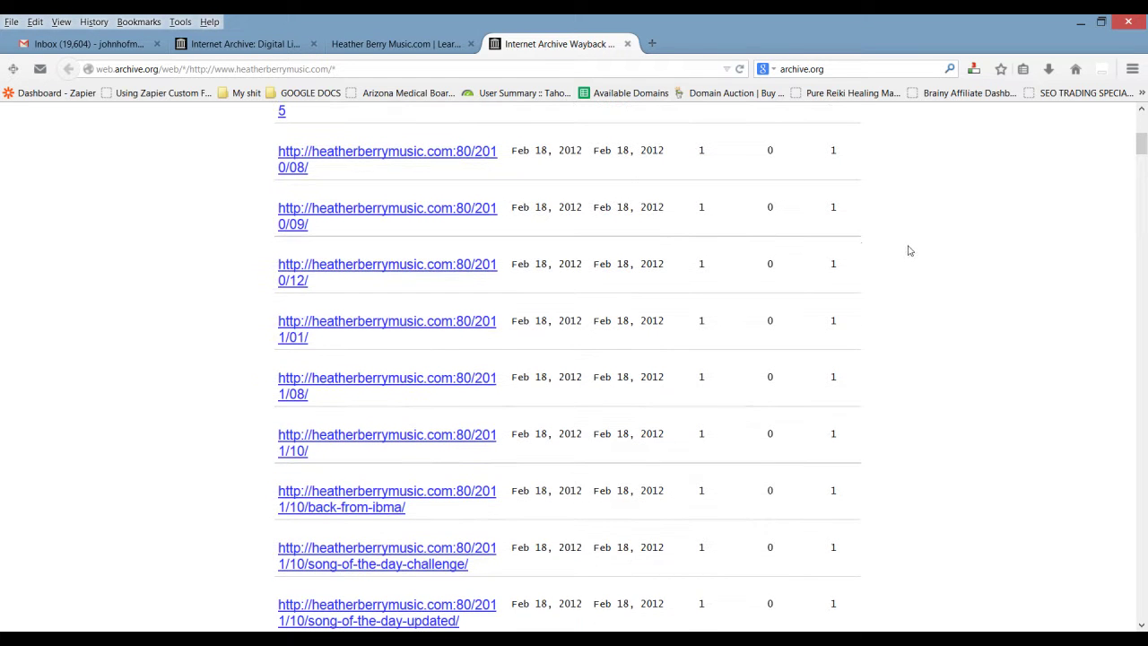
scroll(906, 259, up, 4)
scroll(897, 279, down, 2)
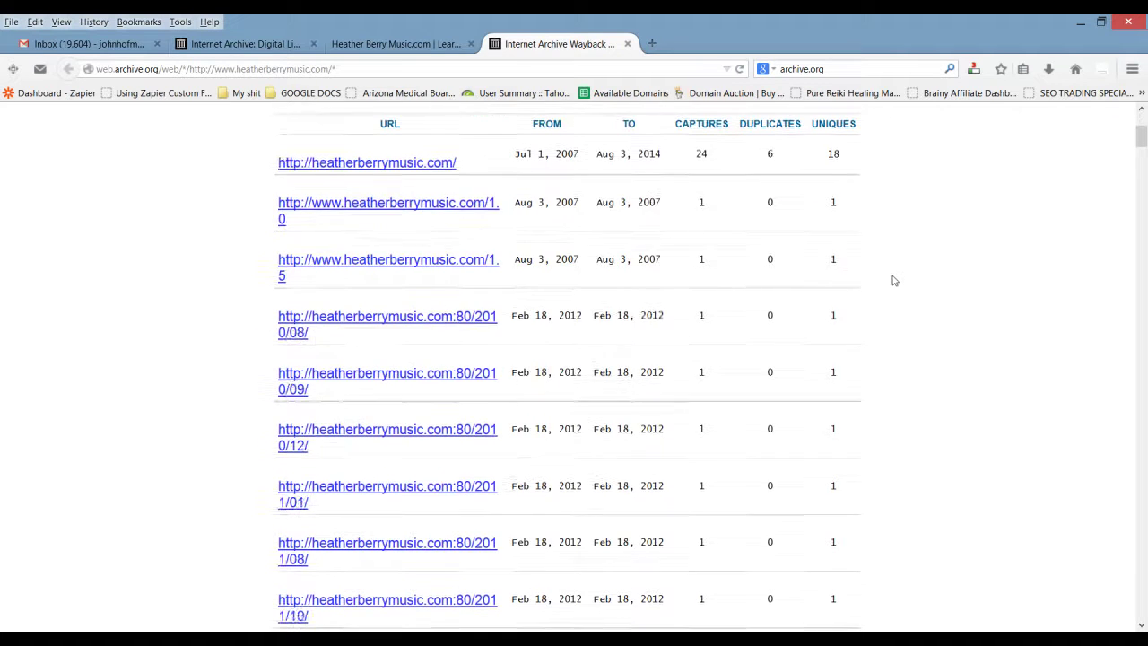
scroll(893, 279, up, 3)
drag(271, 413, 503, 638)
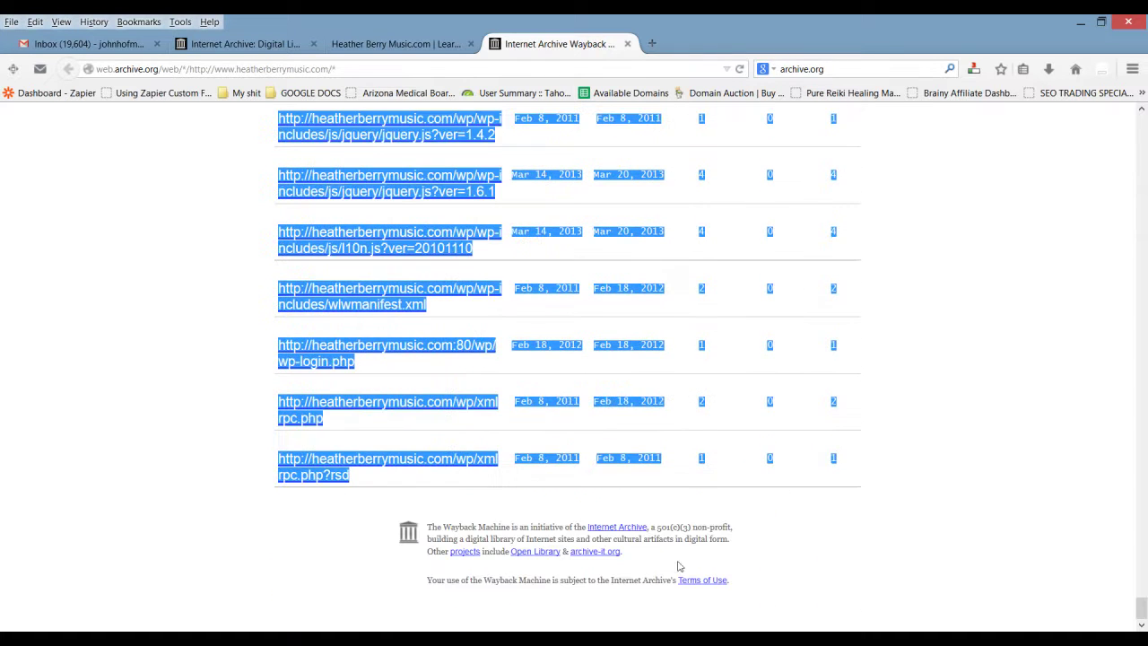
click(612, 639)
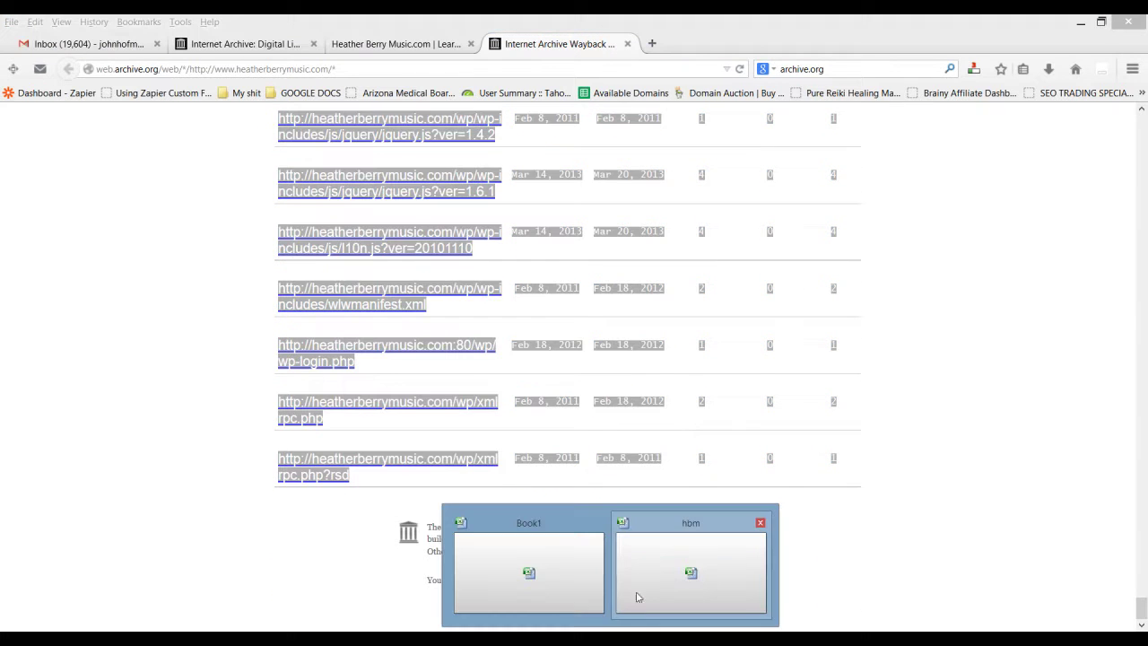
click(651, 583)
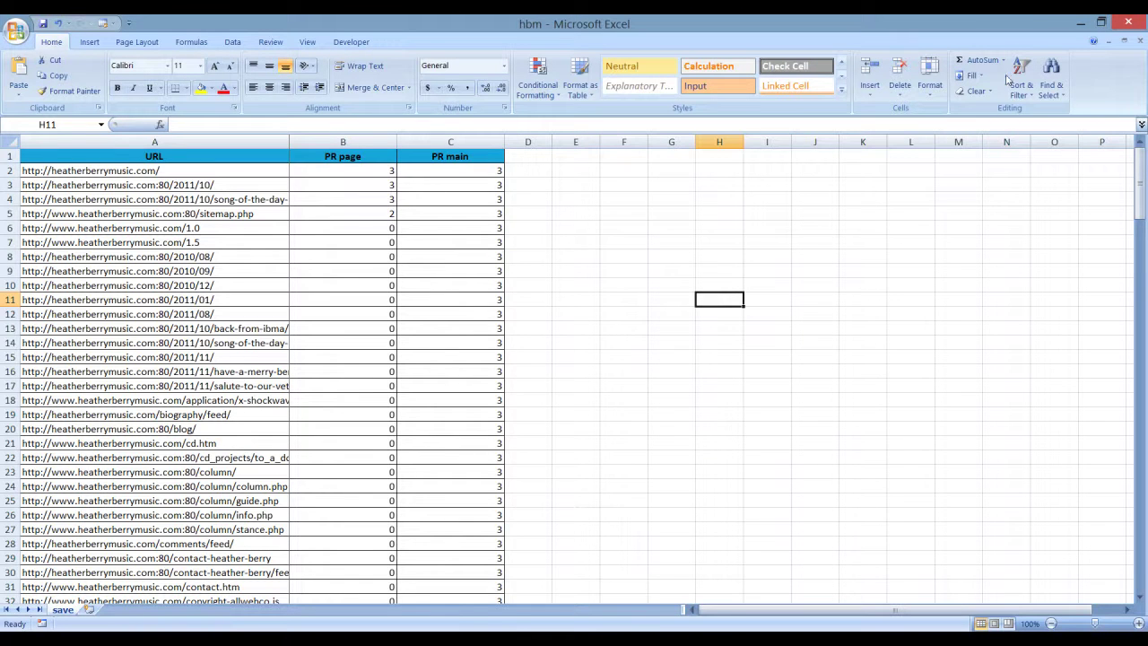
click(1081, 22)
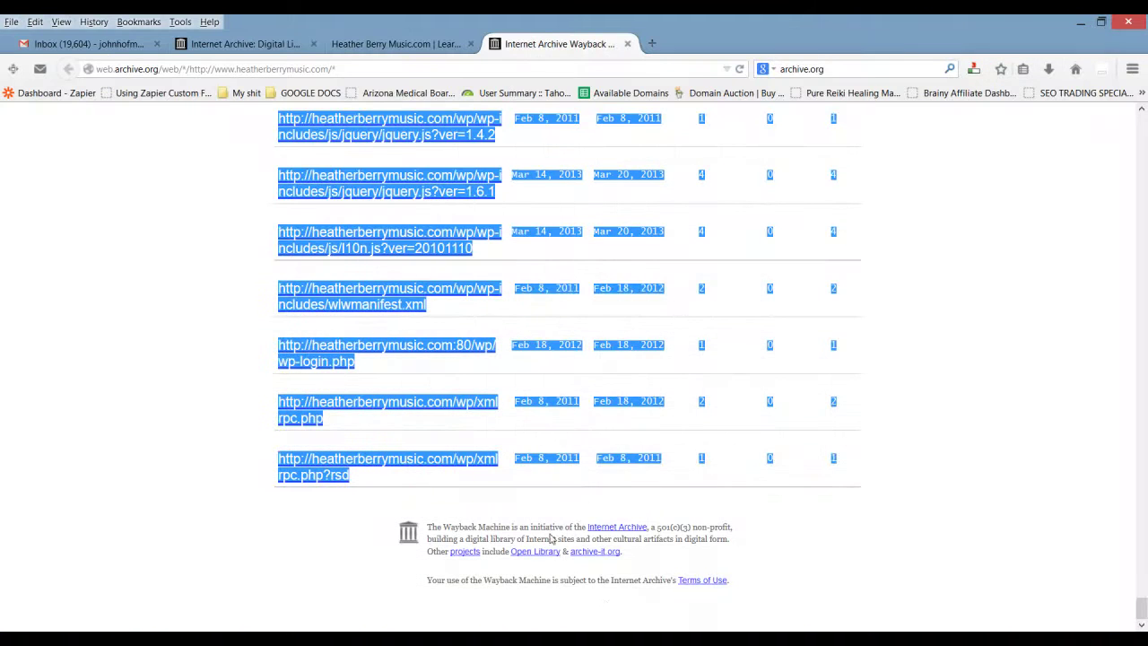
Step: Switch to the Book1 workbook in Excel and paste the captured URL table at A1 of Sheet2
mouse_move(601, 624)
click(558, 590)
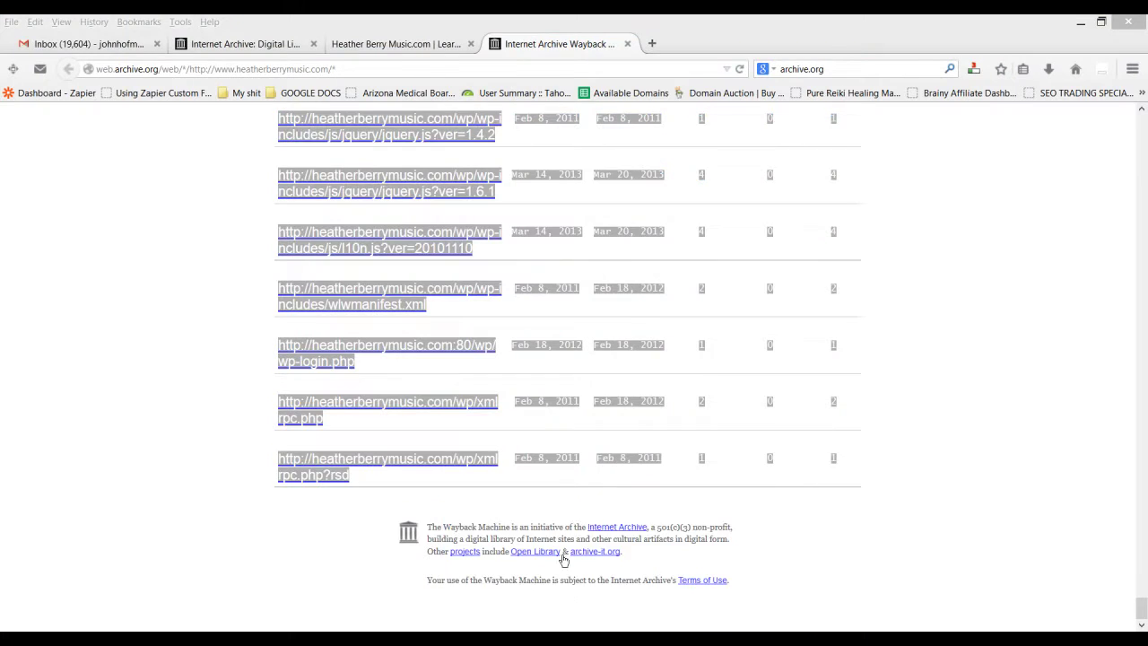
click(767, 356)
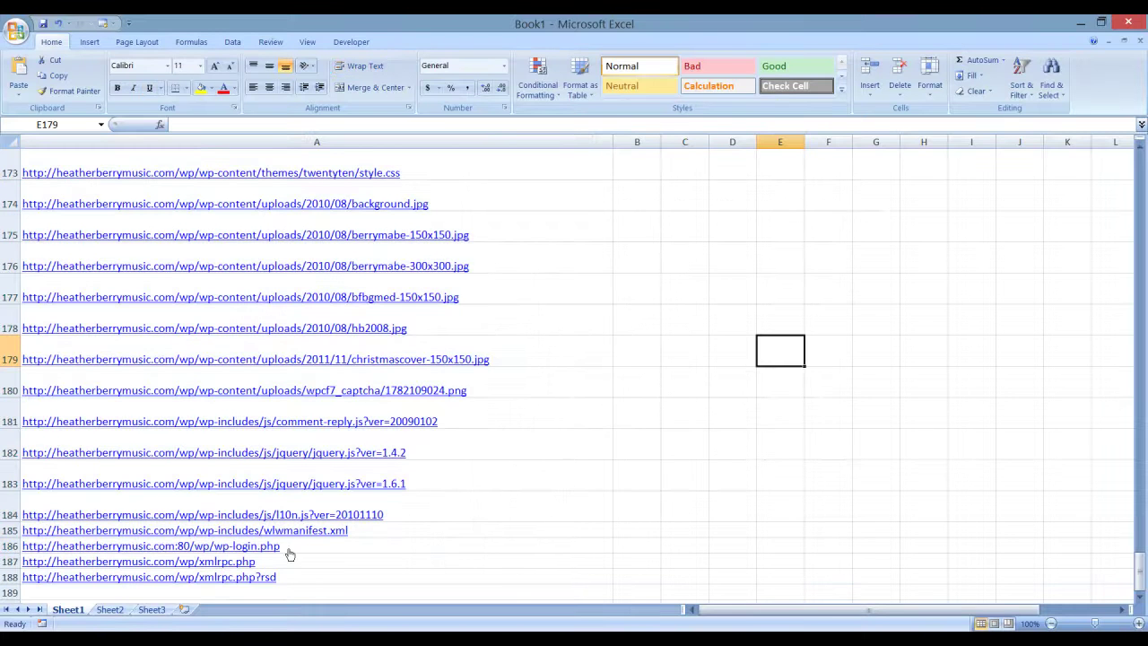
click(118, 611)
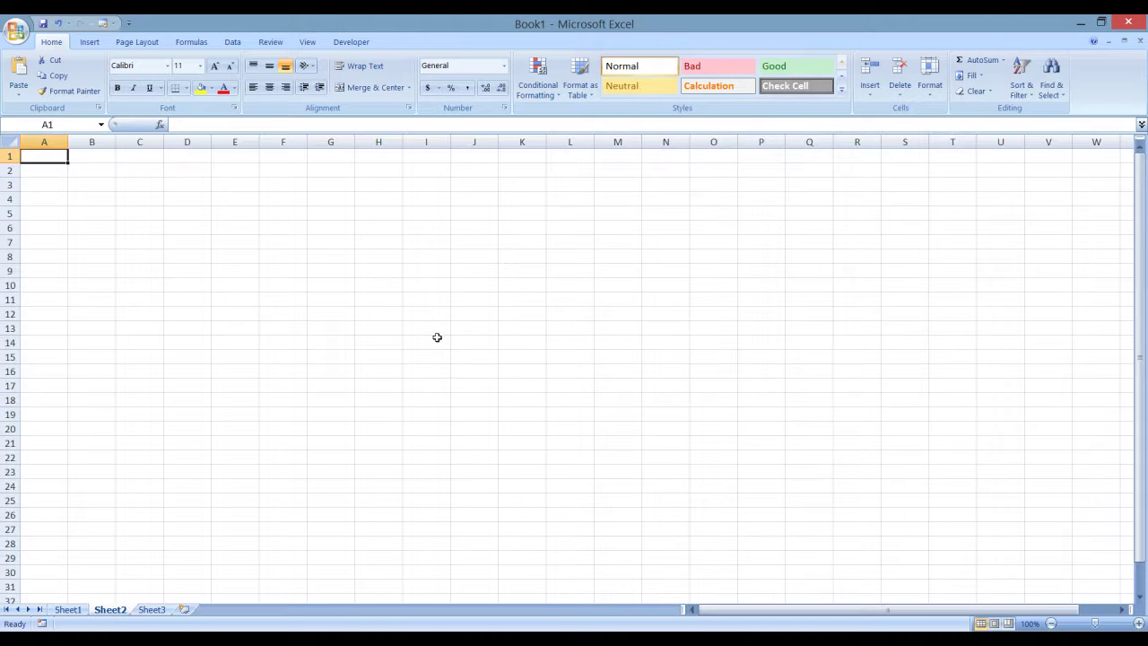
key(ctrl+v)
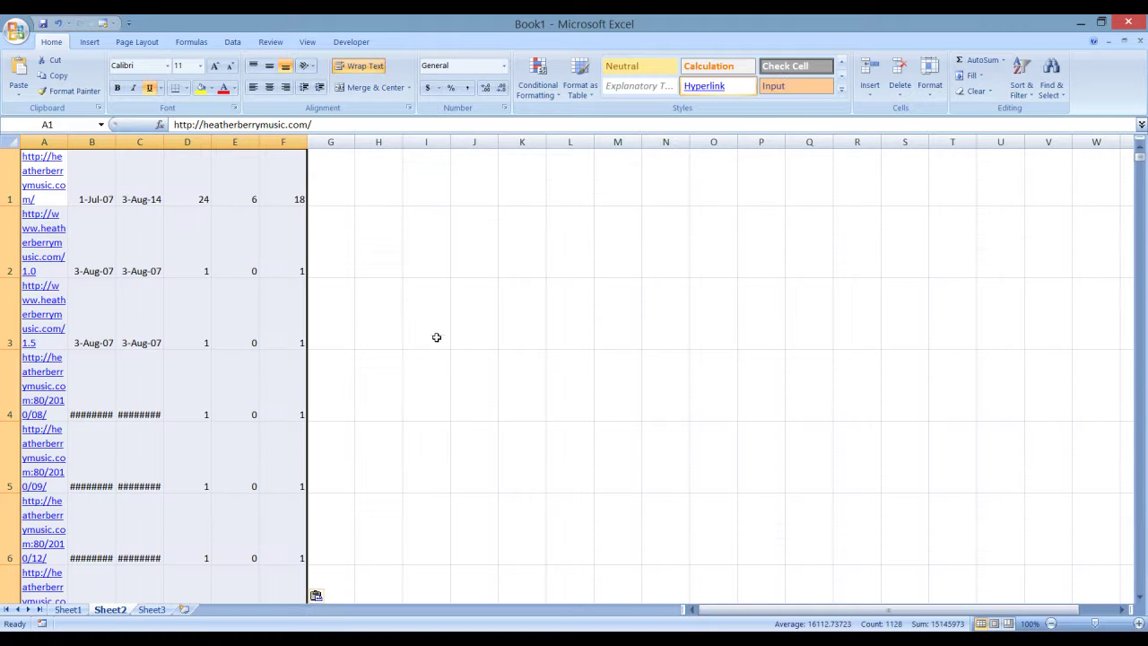
Step: Delete the date and count columns beside the URLs so that only column A remains on Sheet2
drag(93, 142, 140, 142)
drag(341, 174, 570, 154)
right_click(515, 147)
click(571, 234)
click(809, 386)
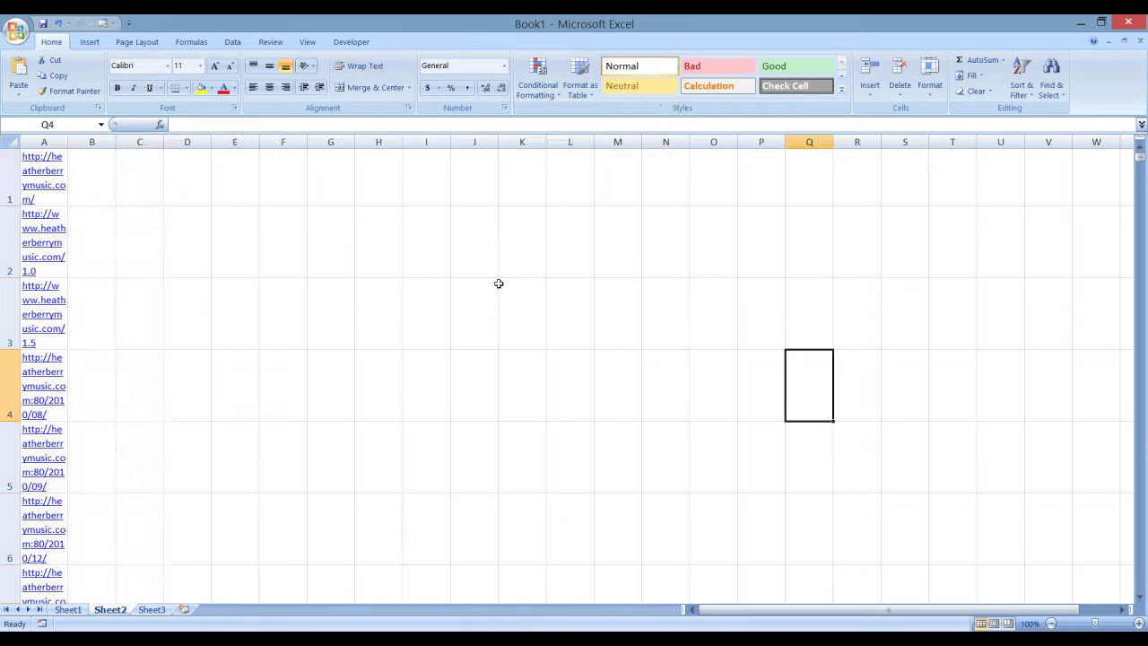
Step: Widen column A so each URL fits on one line and set its font size to 12
drag(67, 142, 545, 190)
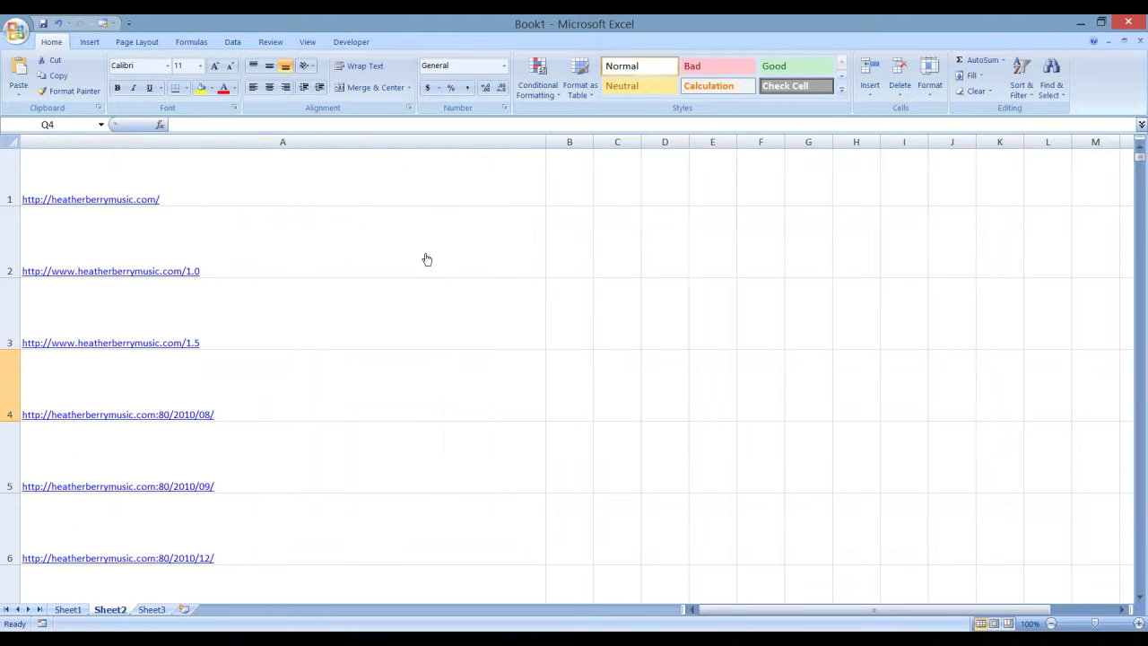
click(759, 269)
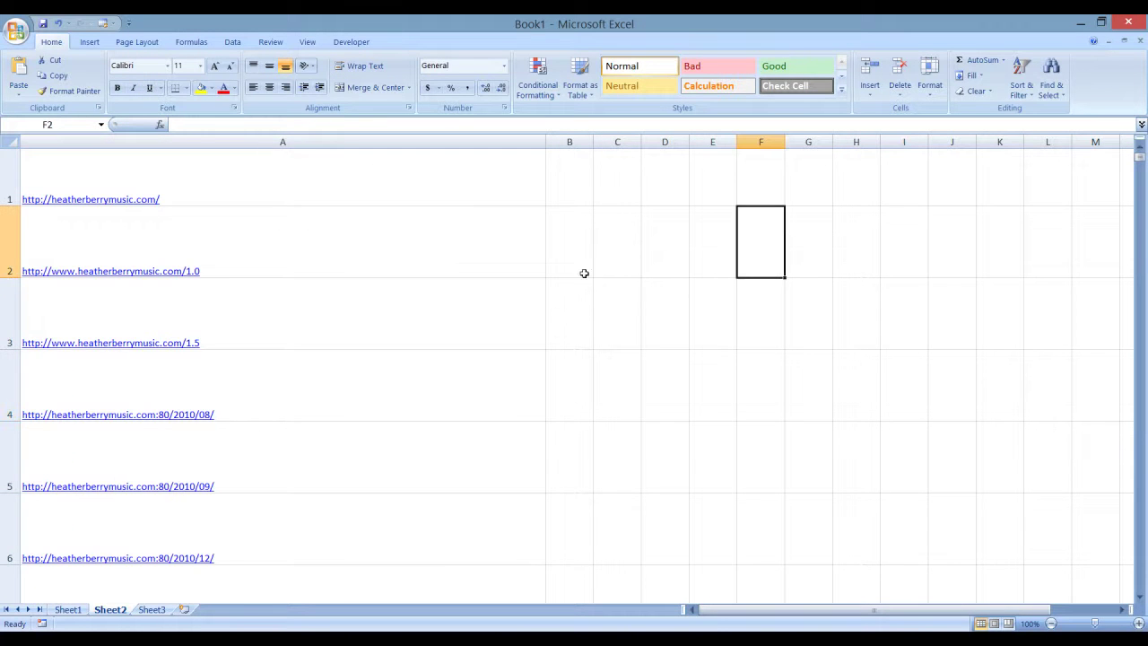
click(422, 142)
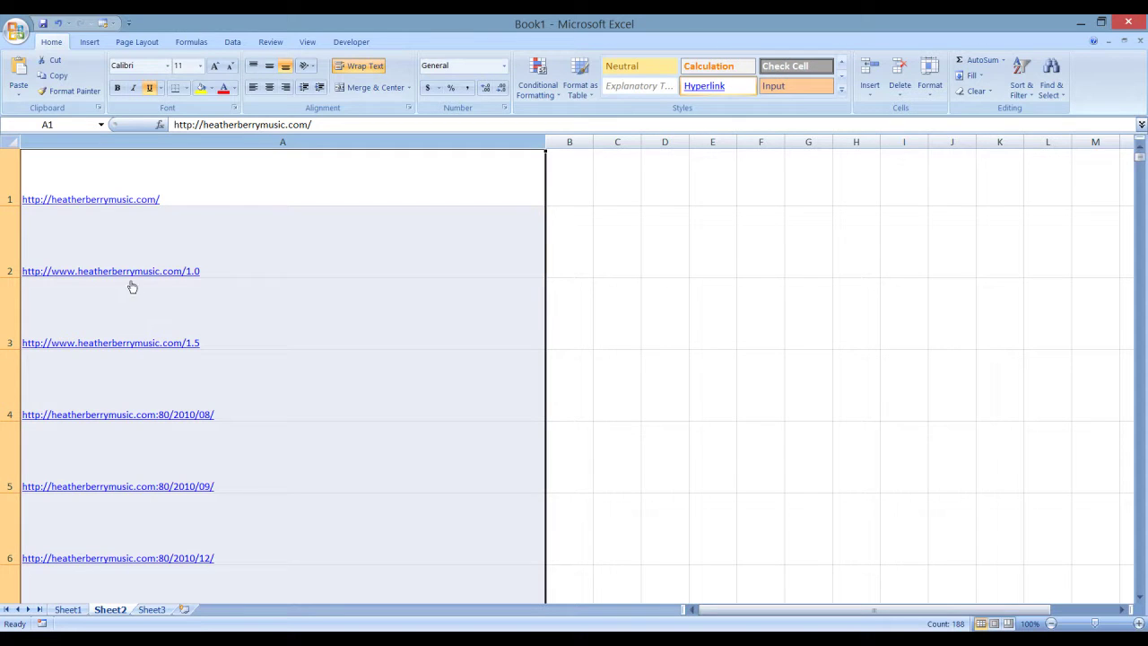
click(199, 73)
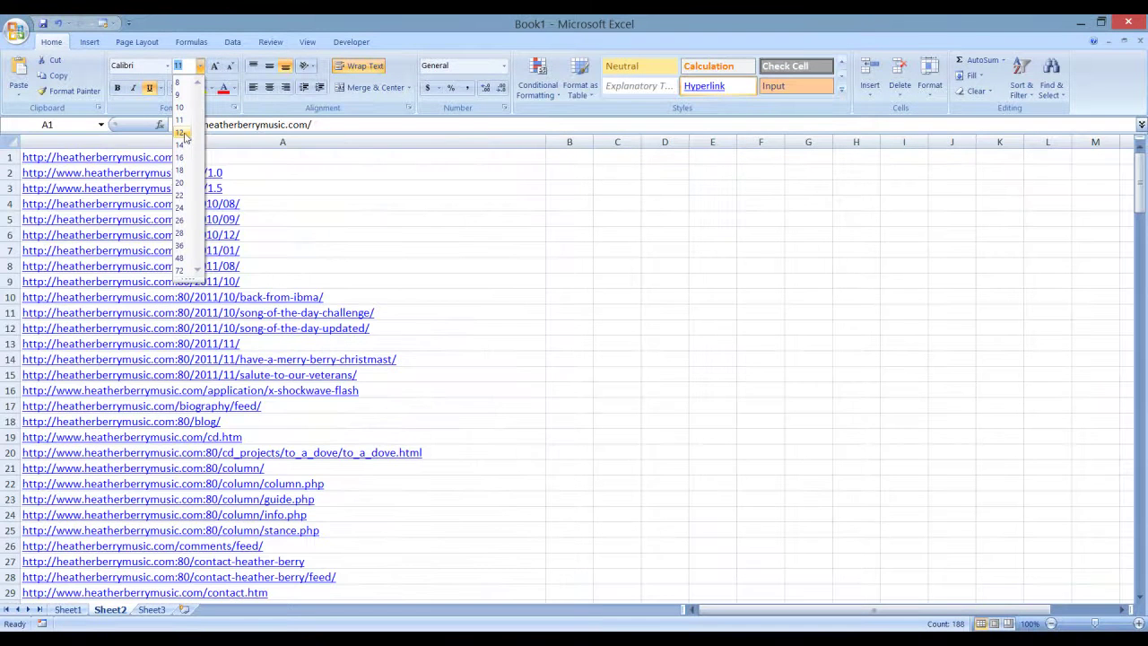
click(758, 308)
click(758, 309)
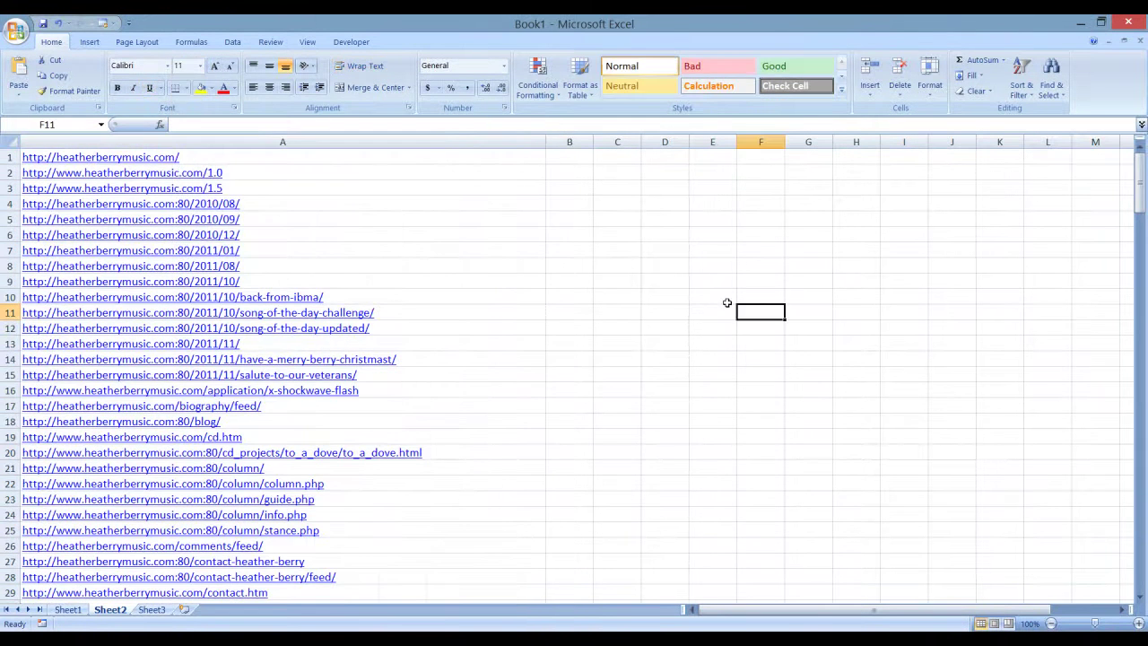
Step: Copy all the URLs in A1:A188 of Sheet2
scroll(443, 281, down, 3)
scroll(443, 305, up, 3)
scroll(455, 275, down, 7)
scroll(453, 303, up, 7)
scroll(540, 299, down, 3)
scroll(526, 310, up, 3)
drag(512, 162, 461, 556)
key(ctrl+c)
Step: Switch to Netpeak Checker, clear the old URL list and all parameters, and enable only the PR parameter
click(725, 638)
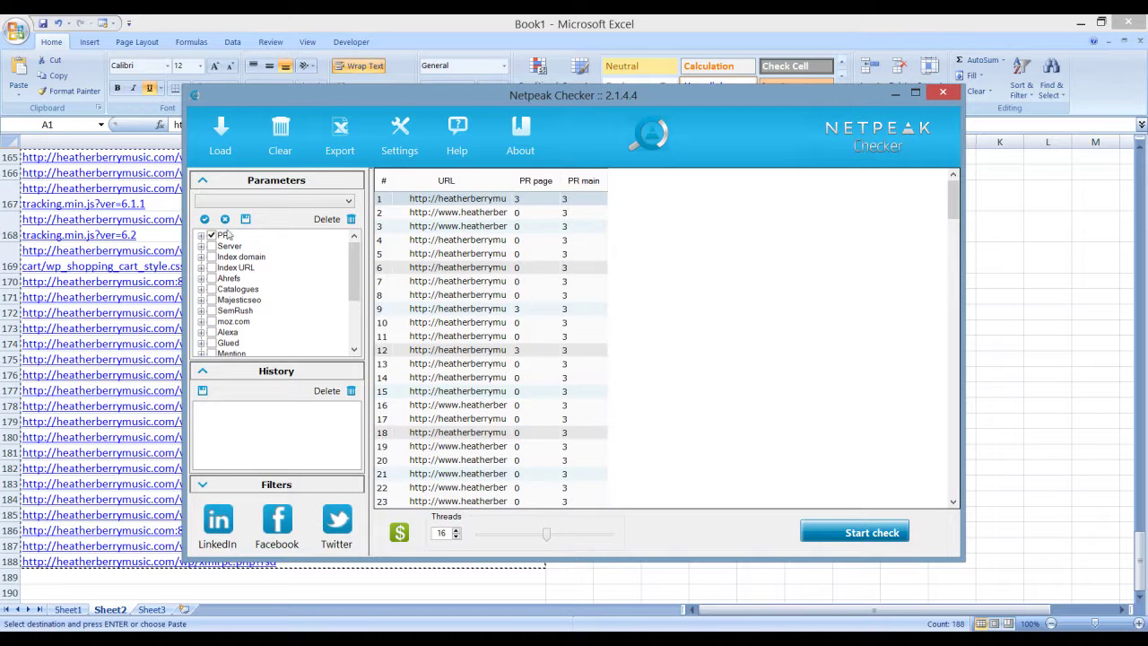
click(280, 136)
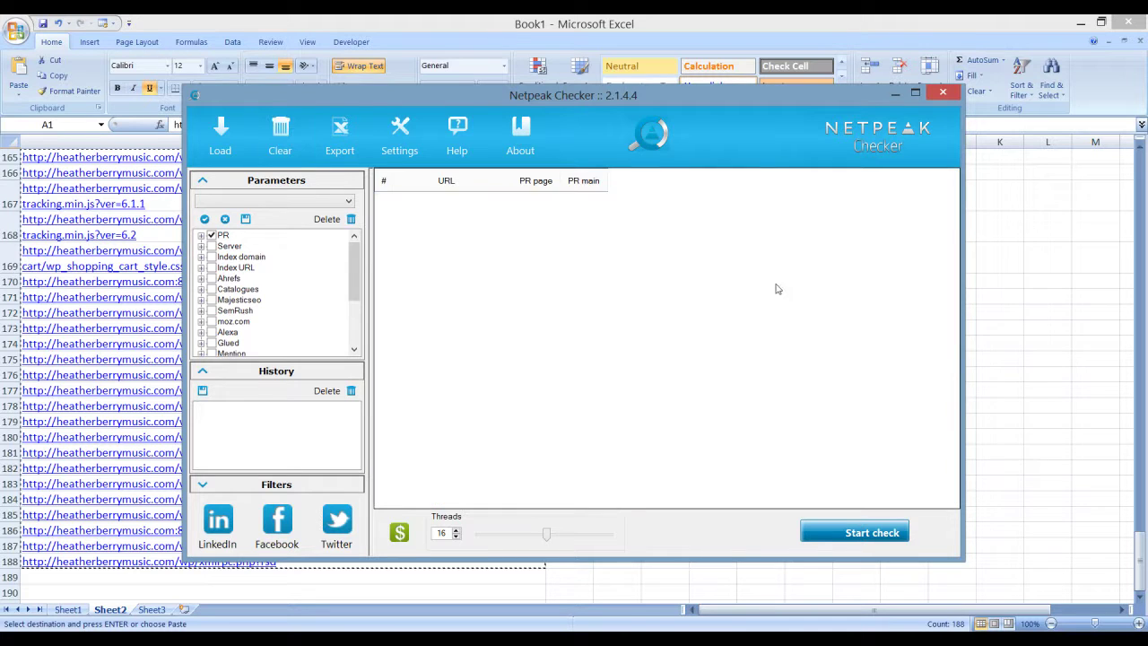
click(225, 220)
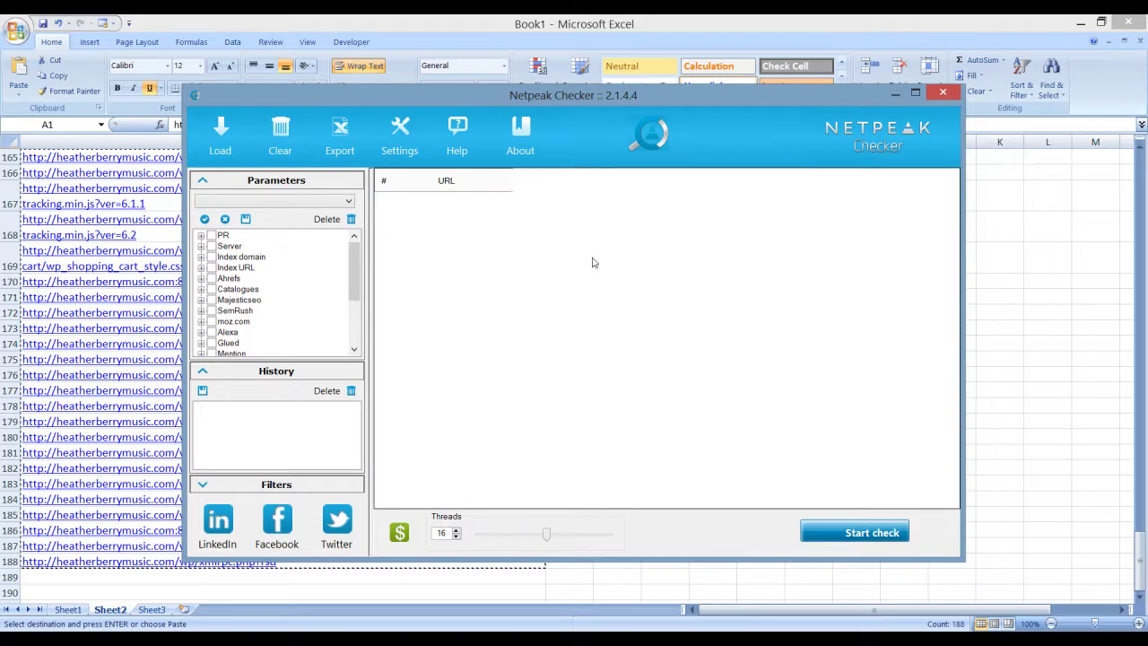
drag(650, 105, 652, 43)
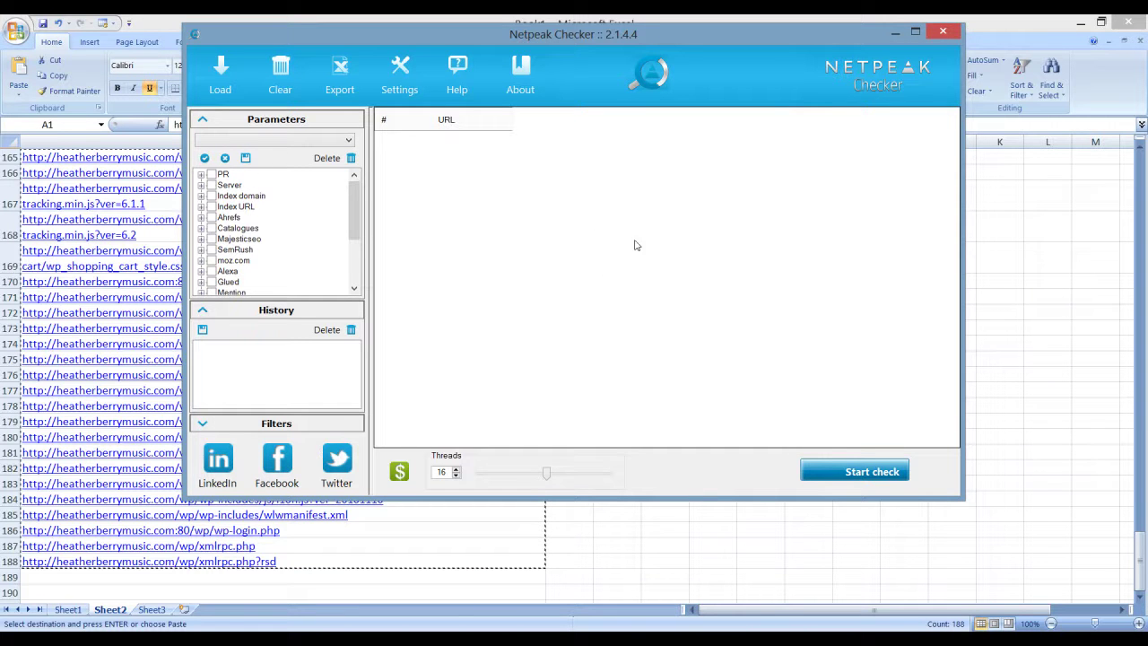
drag(621, 39, 624, 136)
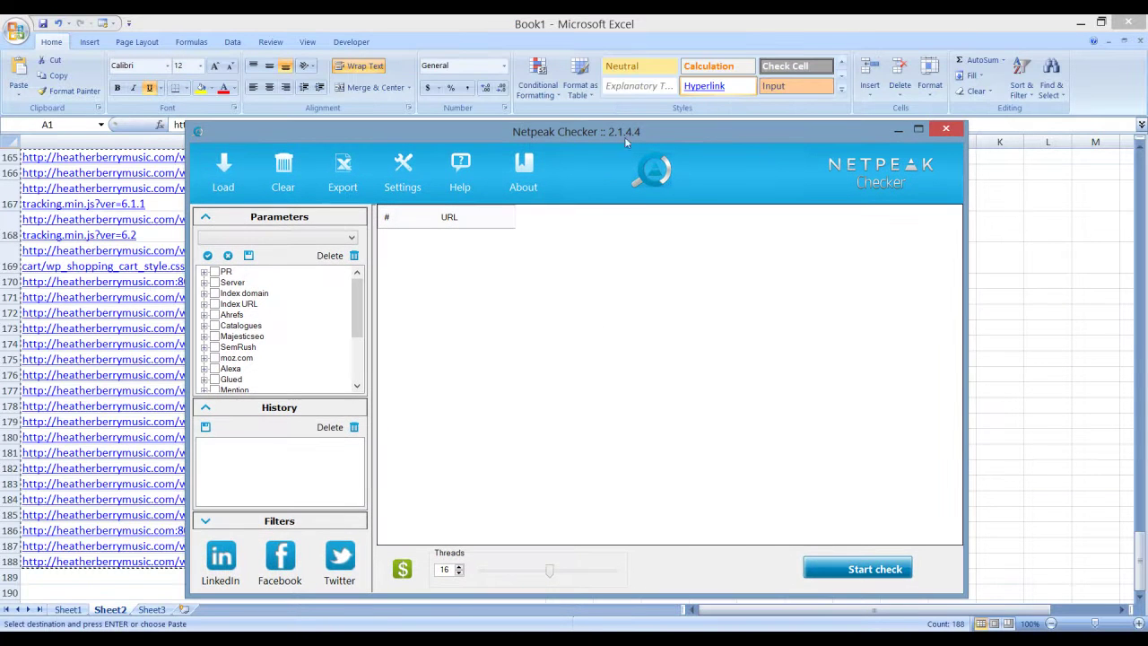
click(214, 272)
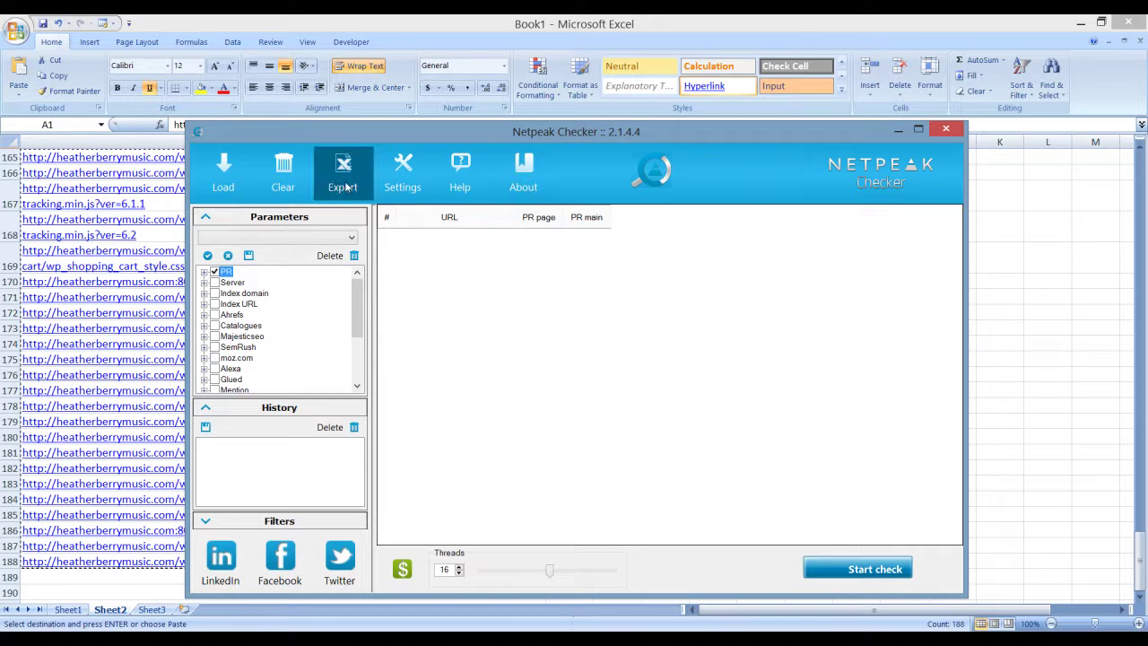
Step: Load the copied URLs through the list editor, save them, and start the PR check
click(230, 185)
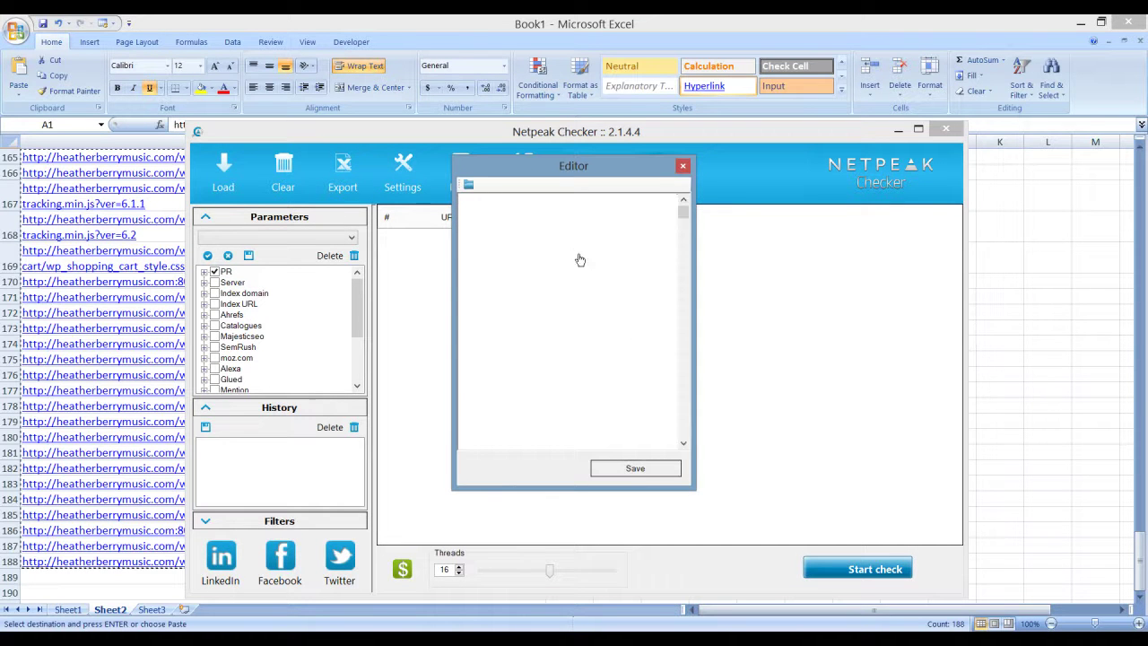
key(ctrl+v)
click(635, 468)
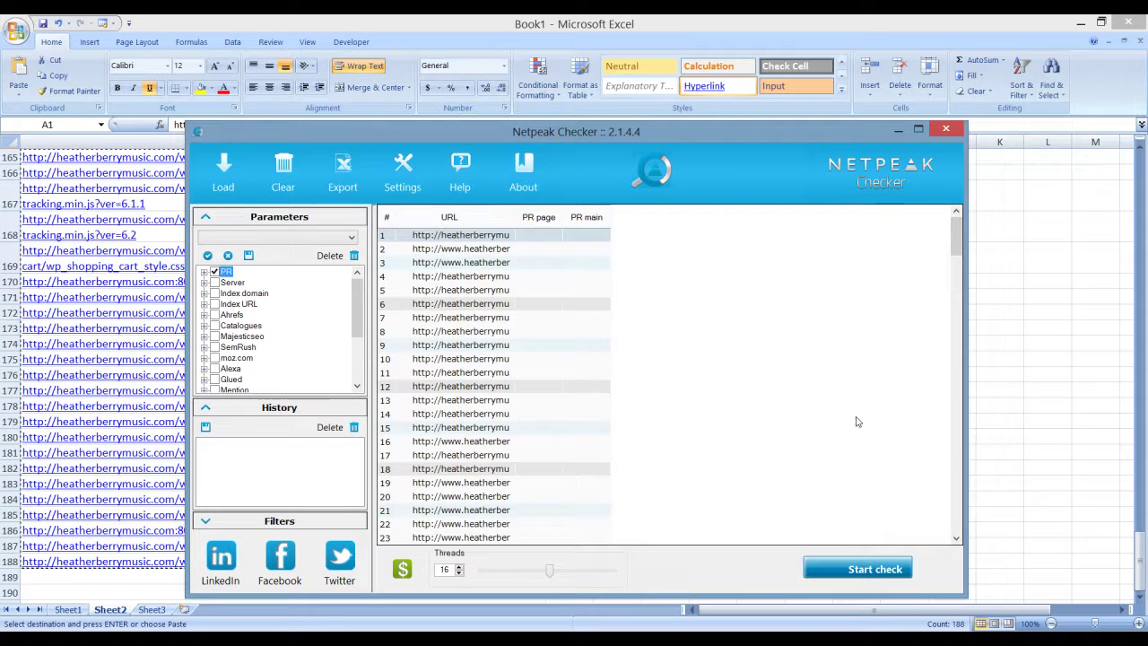
click(859, 567)
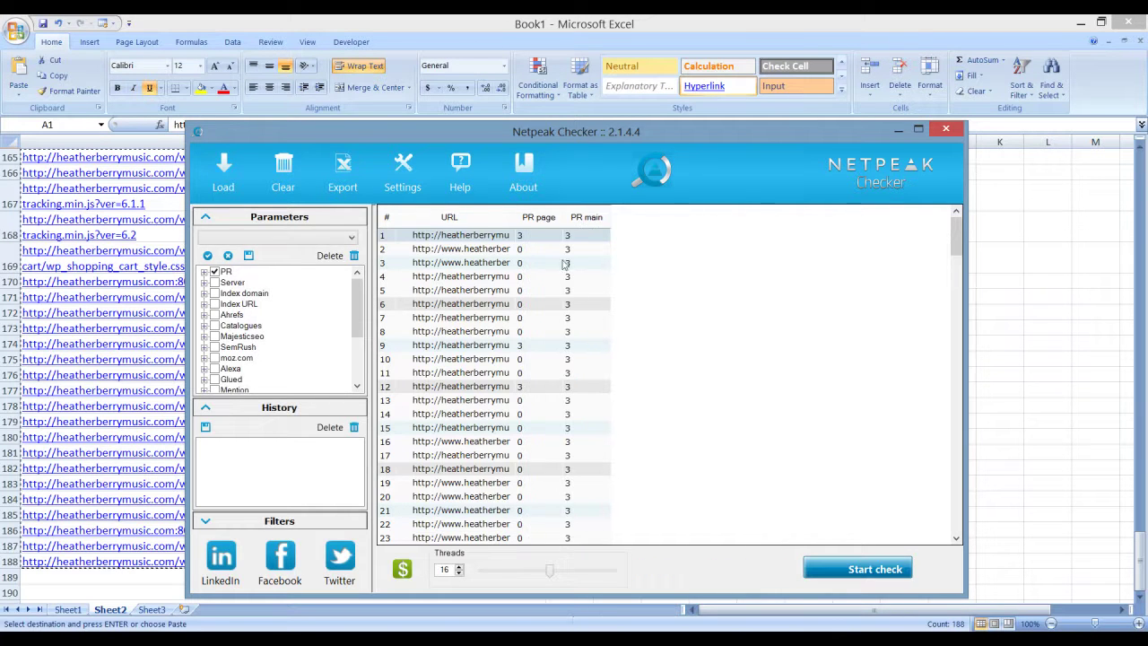
Step: Export the PR check results to the Desktop as an Excel file named whatevr
click(342, 175)
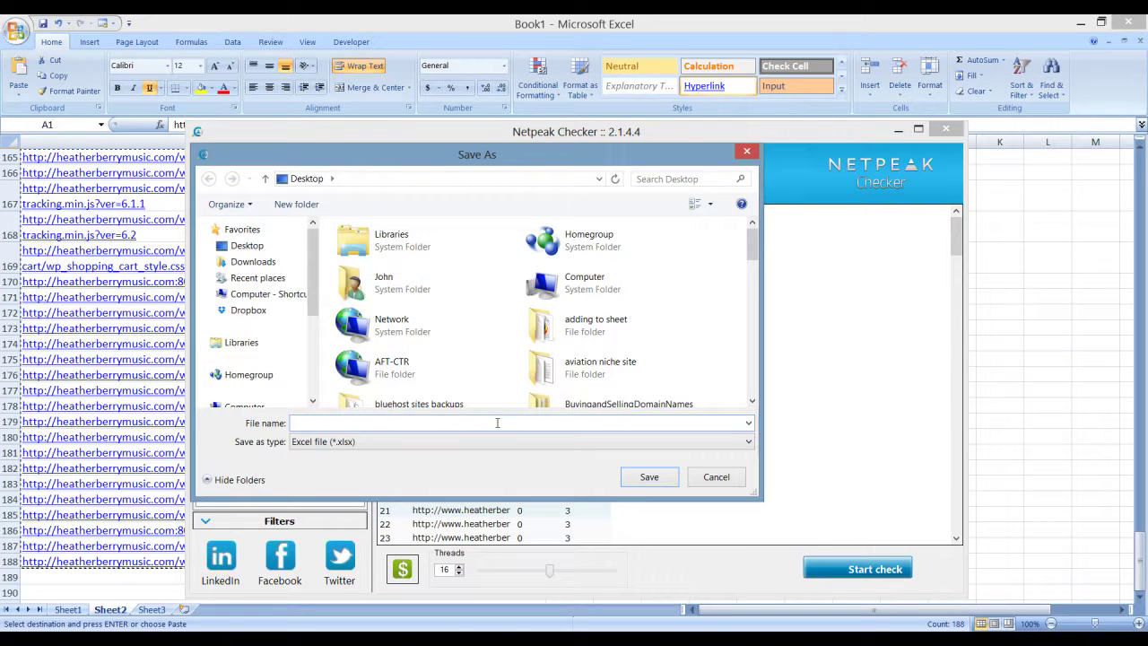
text(whatevr)
click(661, 480)
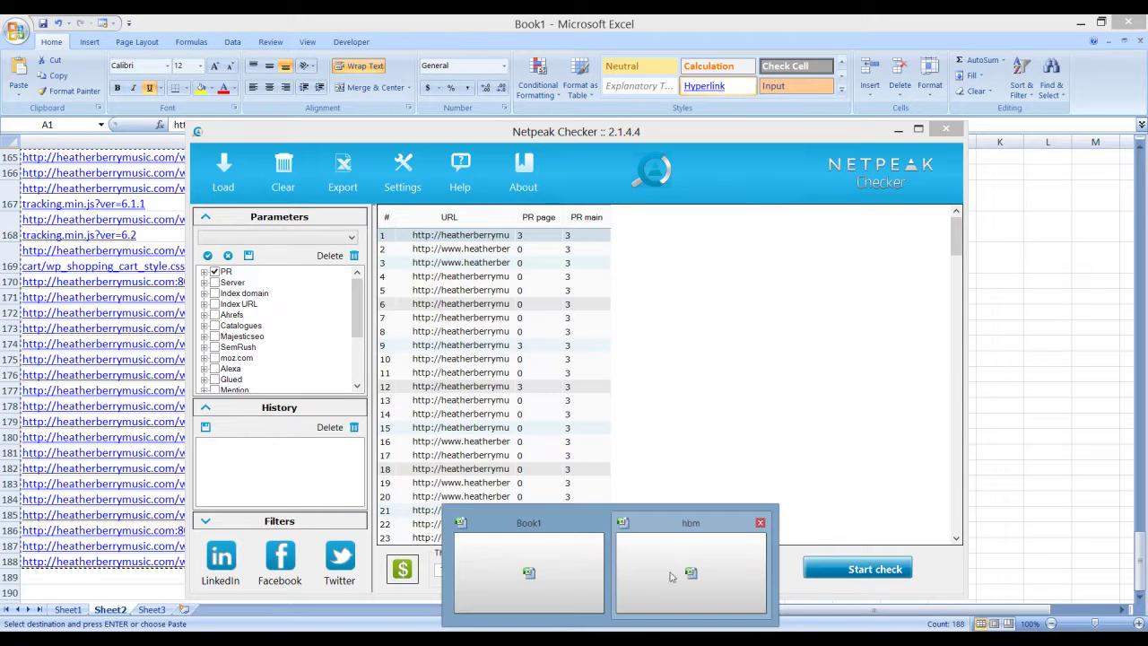
Step: Switch to the hbm workbook in Excel and examine the PR page value of the /2011/10/ URL
click(677, 576)
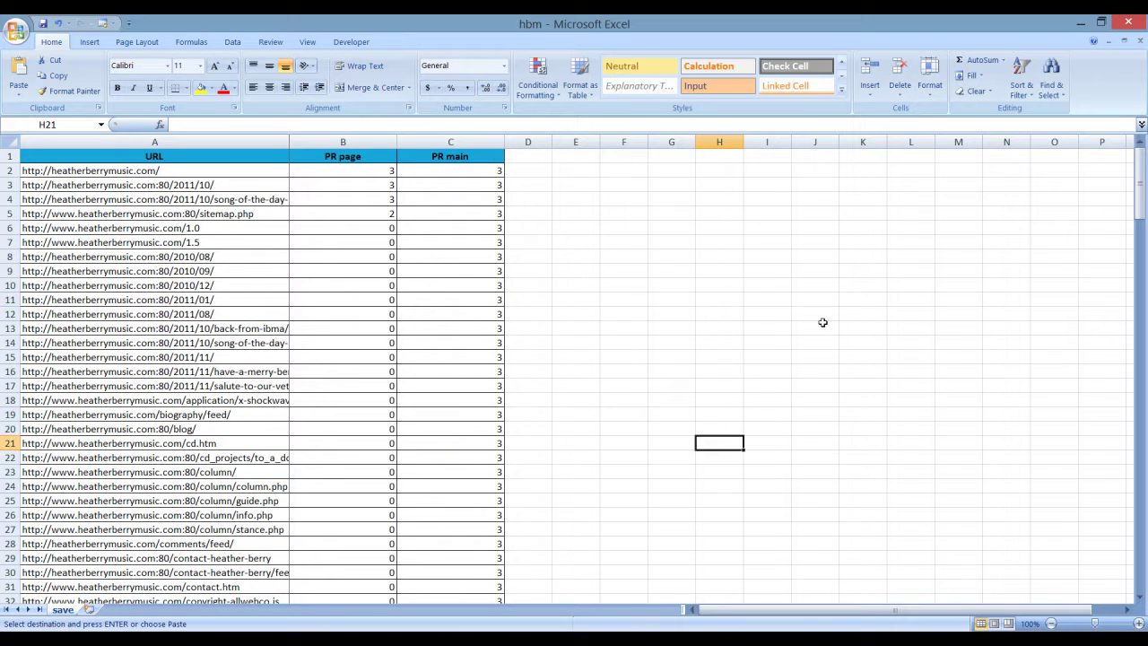
click(263, 186)
click(319, 184)
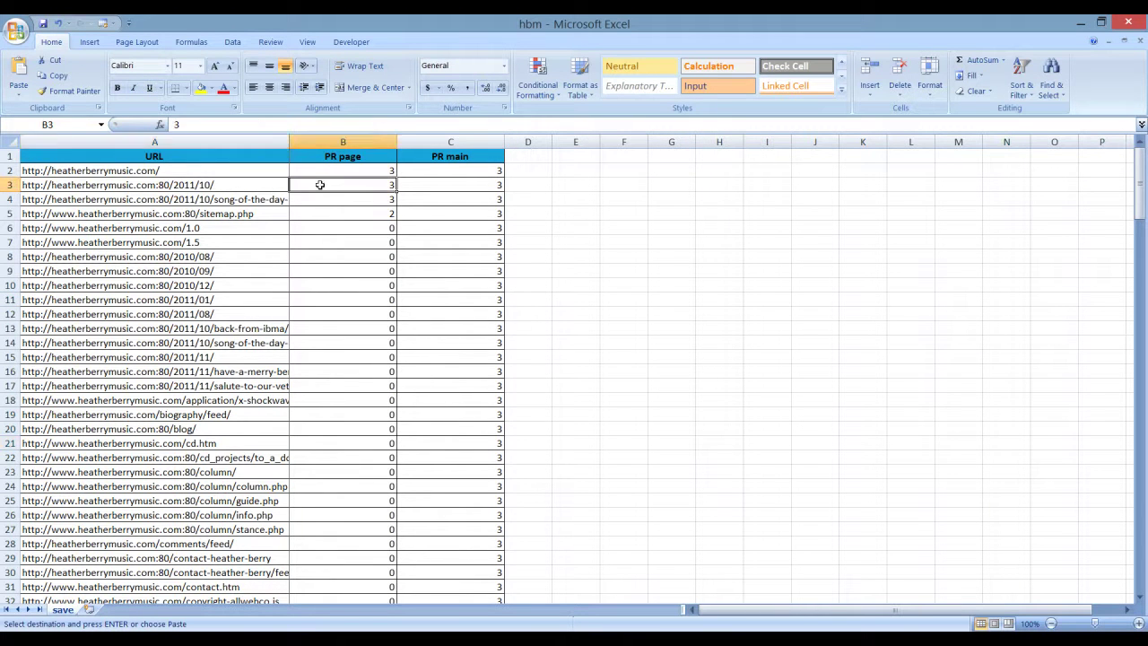
Step: Examine the PR page values of the song-of-the-day-updated, sitemap.php and /1.0 URLs
click(245, 201)
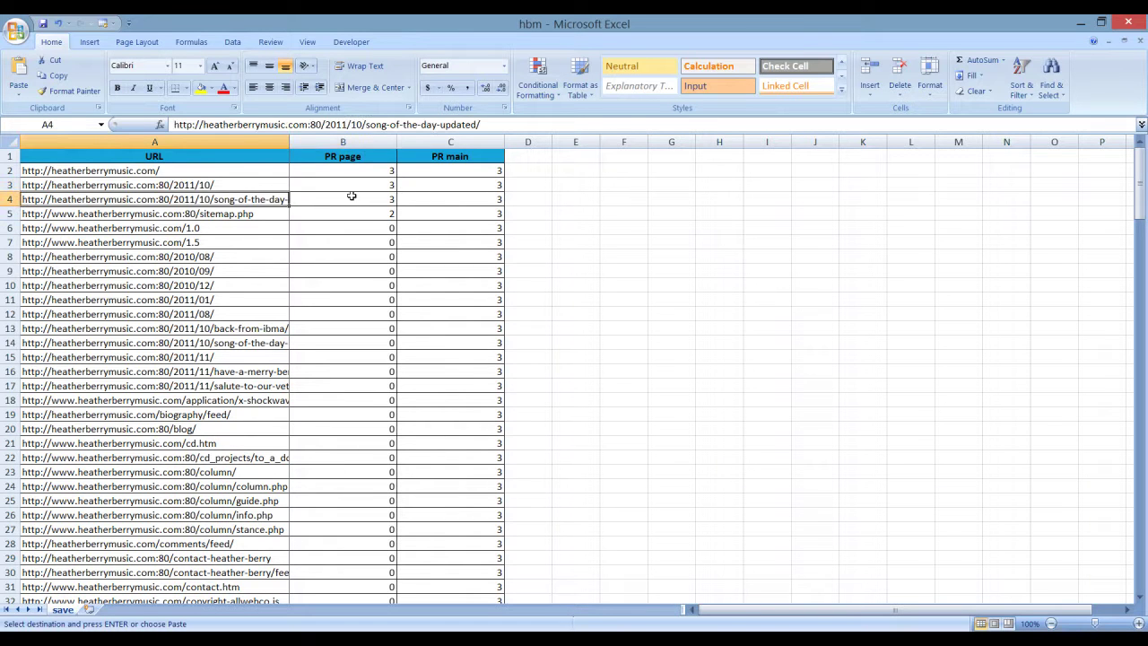
click(242, 219)
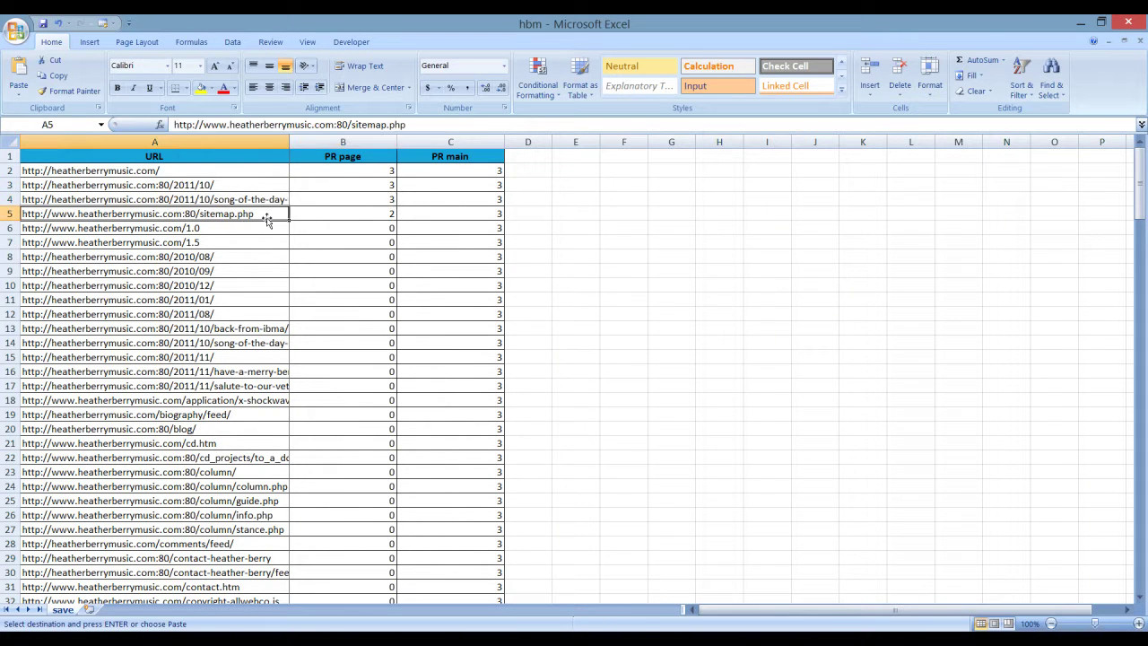
click(339, 218)
click(271, 228)
click(337, 227)
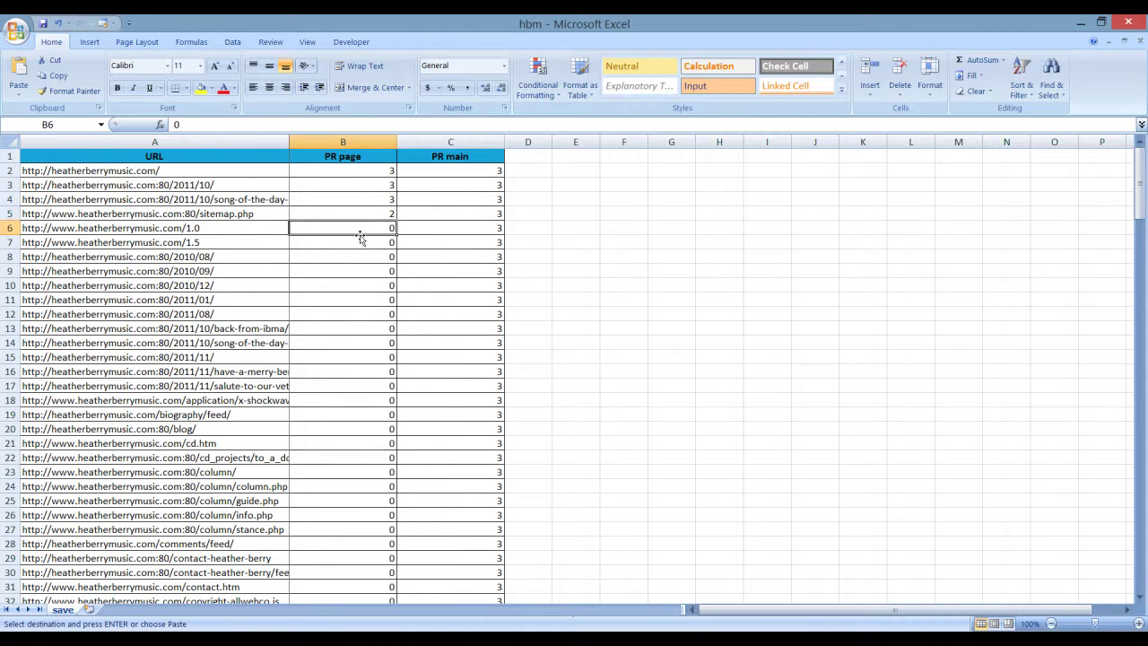
Step: Review the PR page values down the URL list, from the /1.0 row onward
scroll(377, 275, down, 6)
scroll(389, 302, up, 6)
drag(713, 285, 678, 285)
drag(348, 232, 343, 372)
click(628, 328)
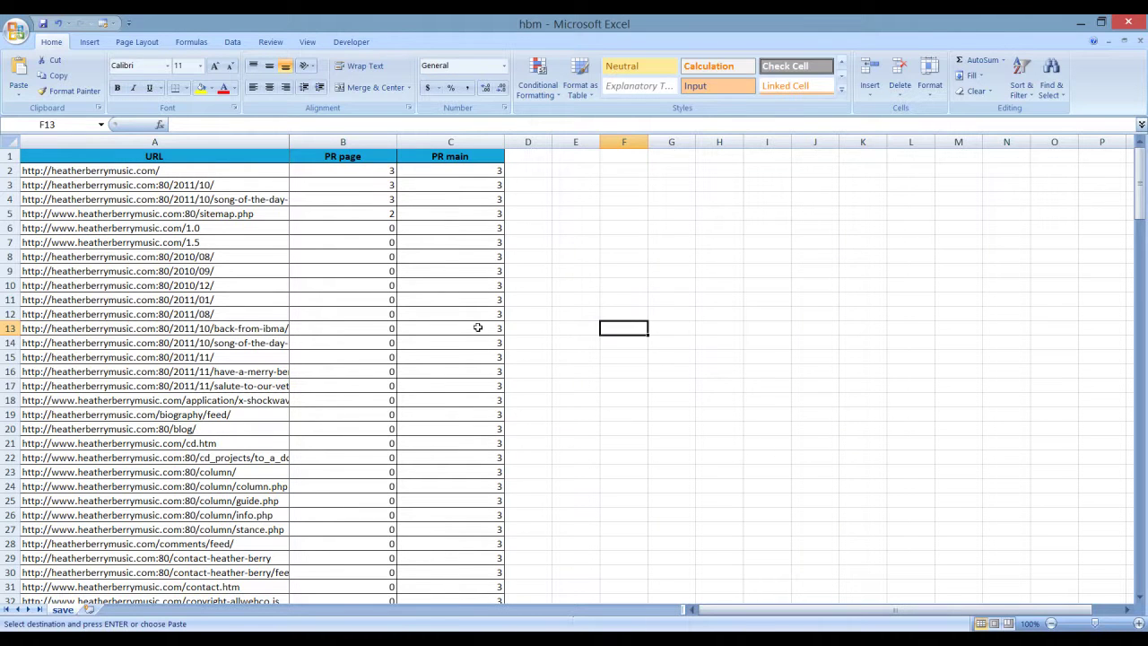
scroll(477, 320, down, 6)
scroll(426, 360, down, 2)
scroll(421, 368, up, 8)
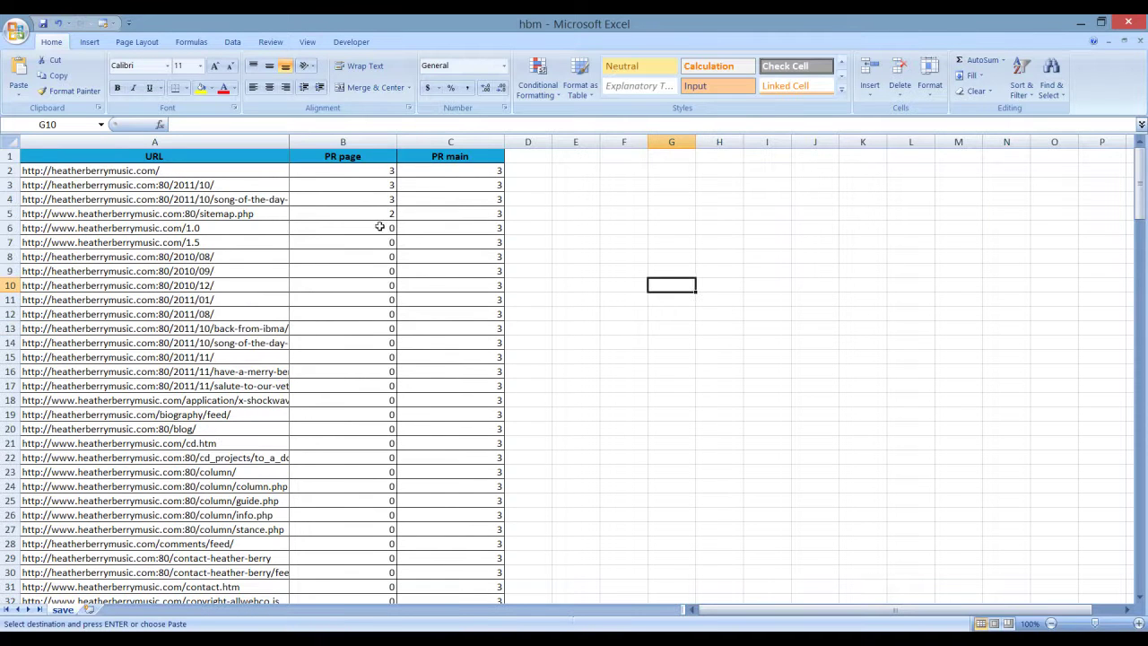
drag(389, 227, 392, 520)
drag(745, 386, 746, 395)
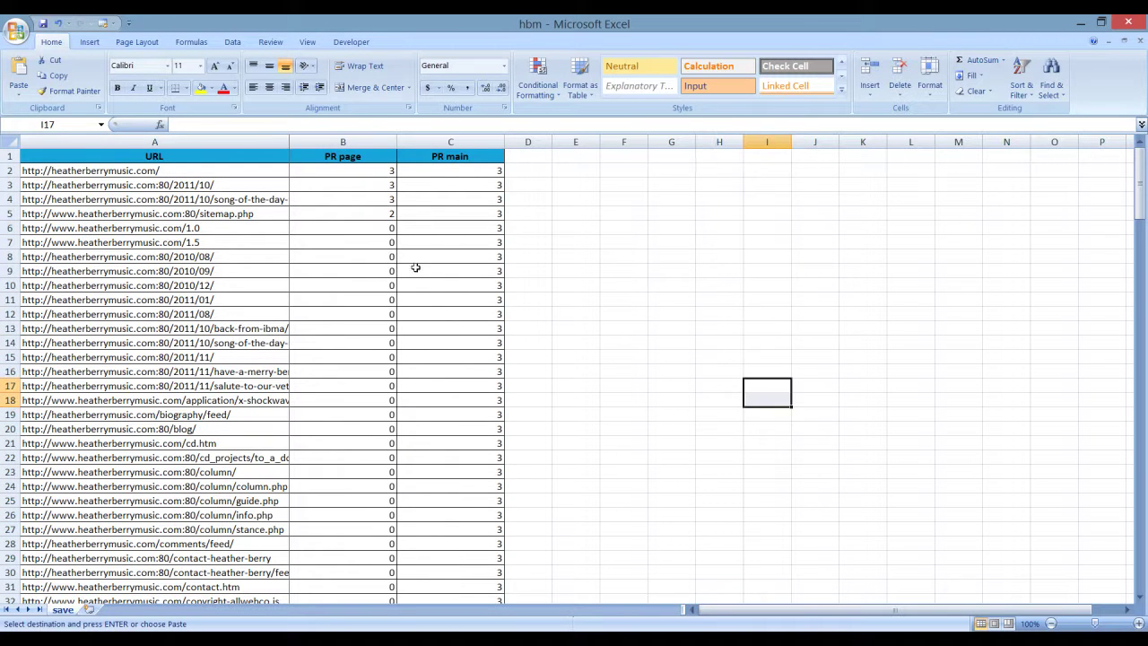
Step: Compare the home page URL in row 2 with the inner page URLs in rows 3 to 5
drag(271, 178, 282, 220)
click(668, 244)
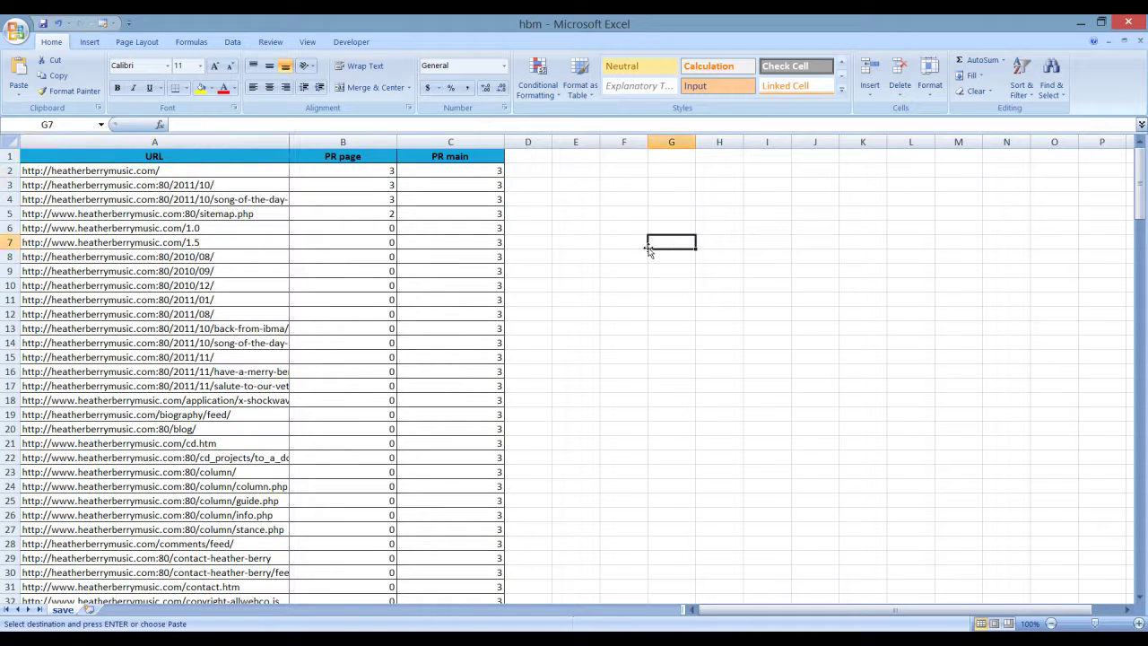
click(238, 172)
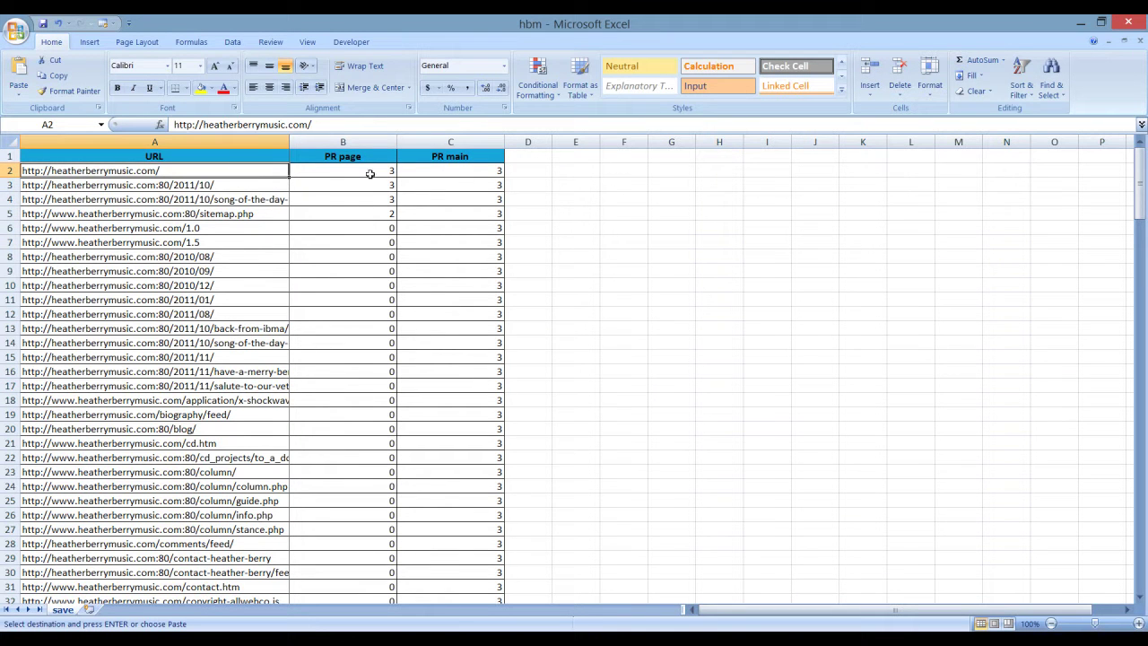
drag(270, 187, 271, 212)
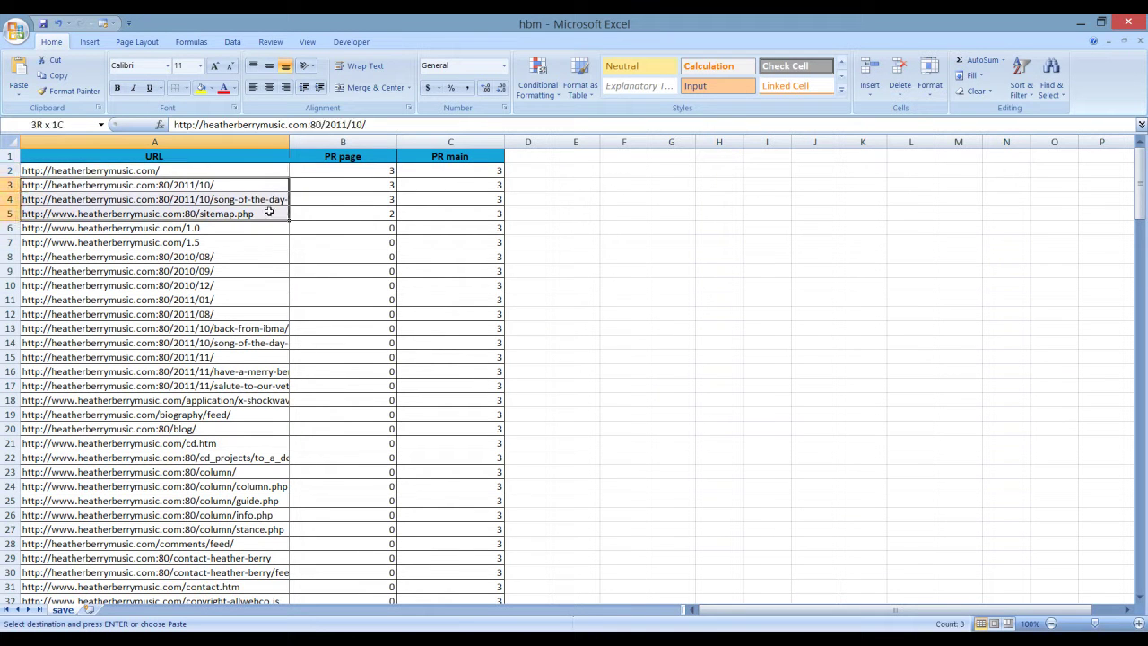
click(651, 240)
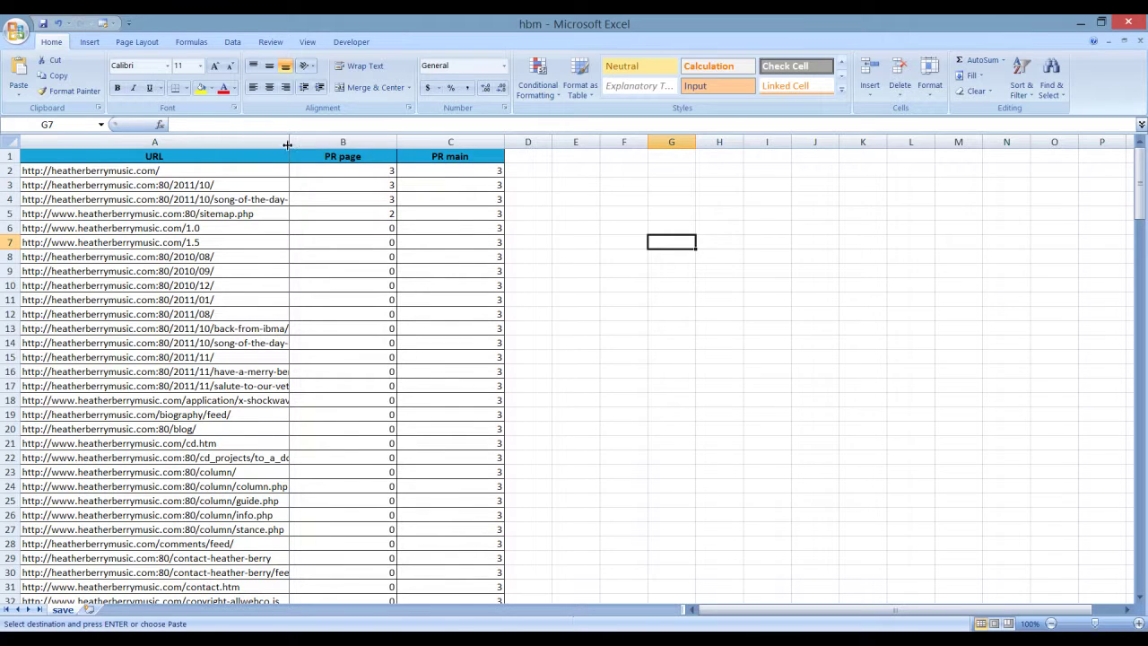
Step: Widen the URL column so the full addresses fit, and inspect the sitemap.php URL
drag(289, 141, 387, 140)
click(336, 238)
click(279, 214)
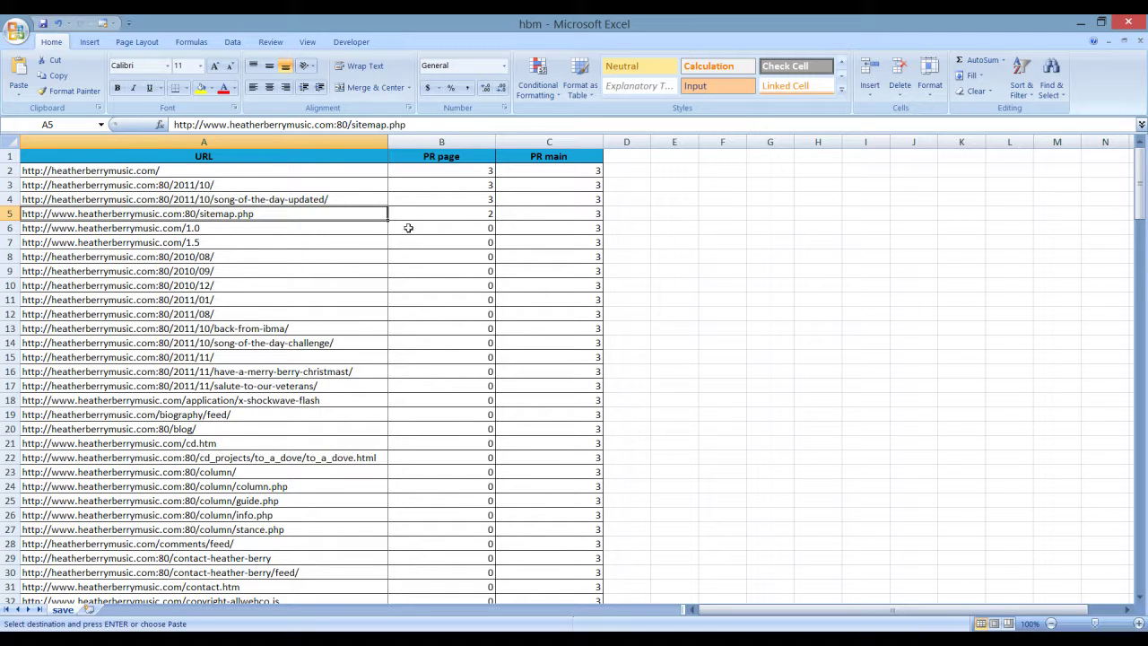
Step: Widen column D and enter sitemap/ in cell D3
drag(651, 142, 1072, 141)
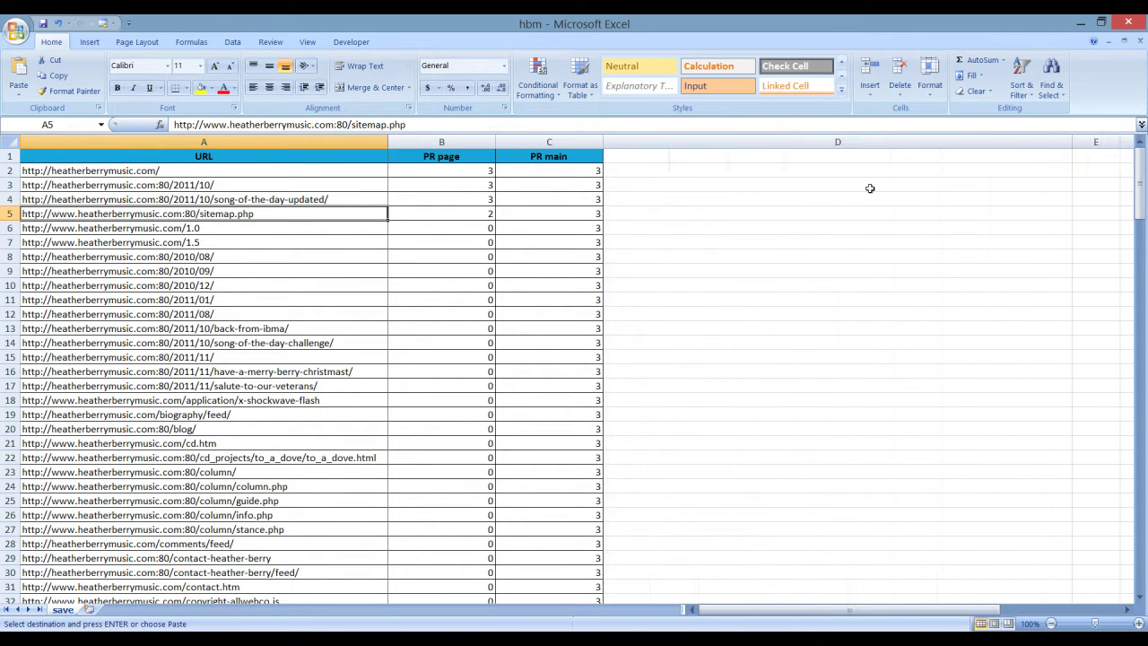
click(714, 187)
text(si)
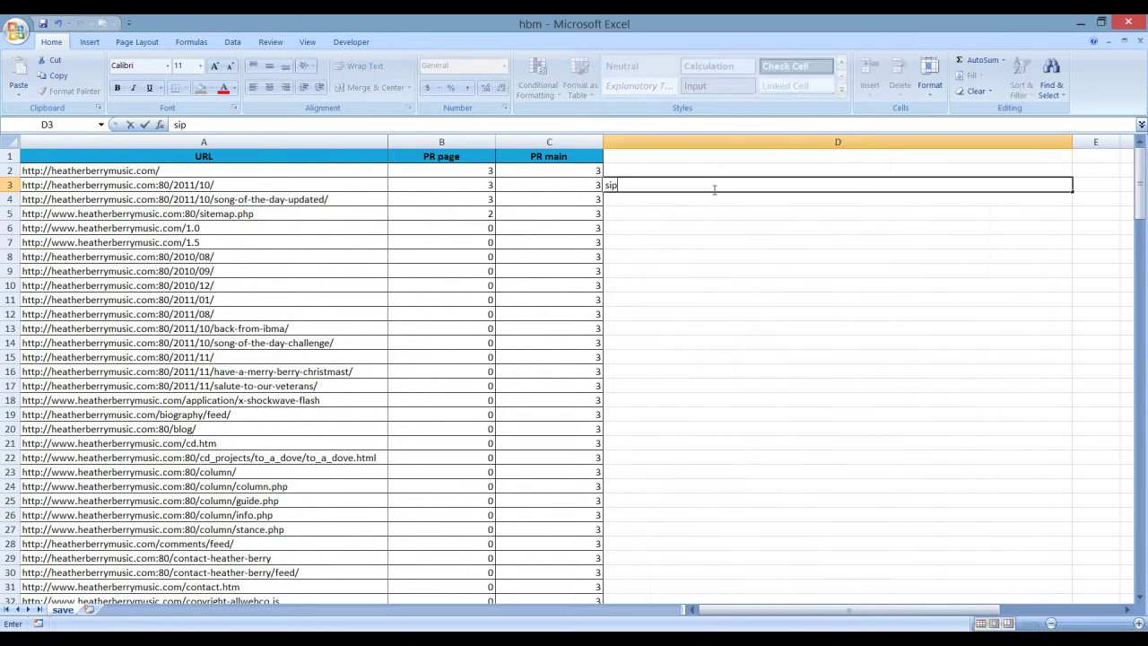
text(temap)
key(BackSpace)
text(ap)
click(709, 200)
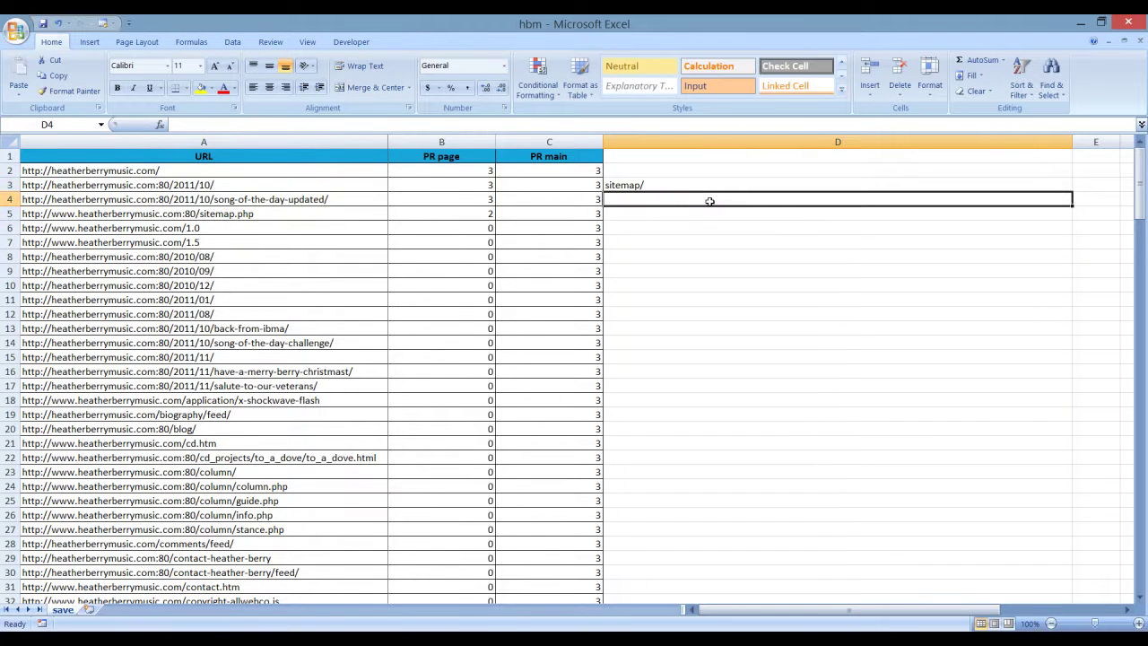
Step: List the page extensions .html, .html, .cfm and .php in cells D4 to D7
text(.html)
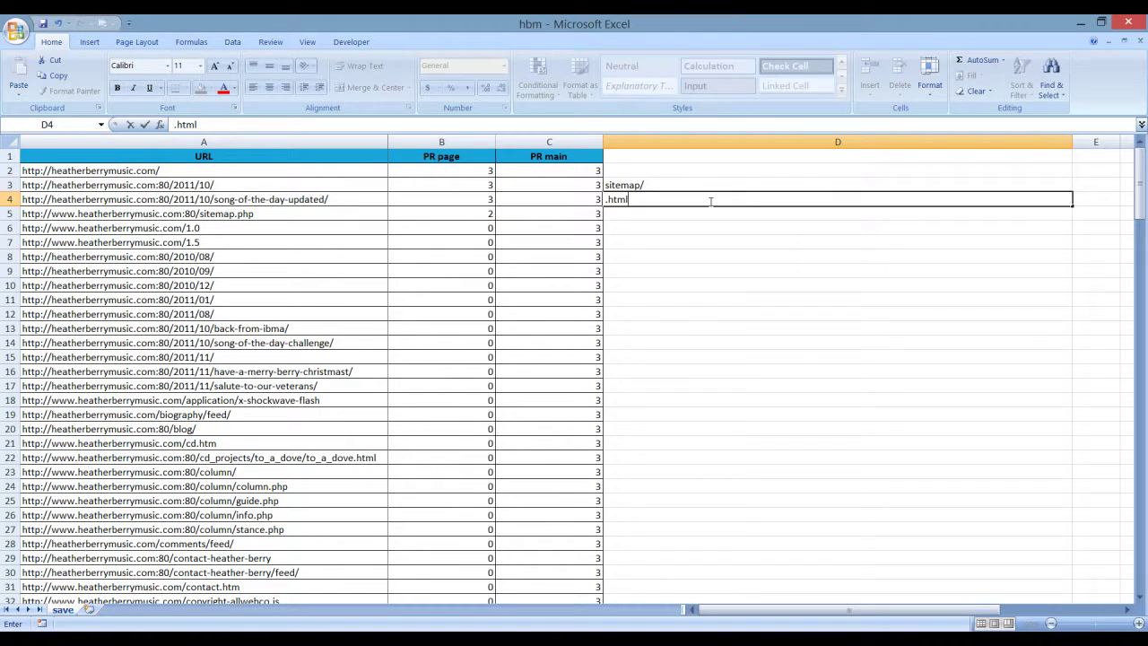
key(Return)
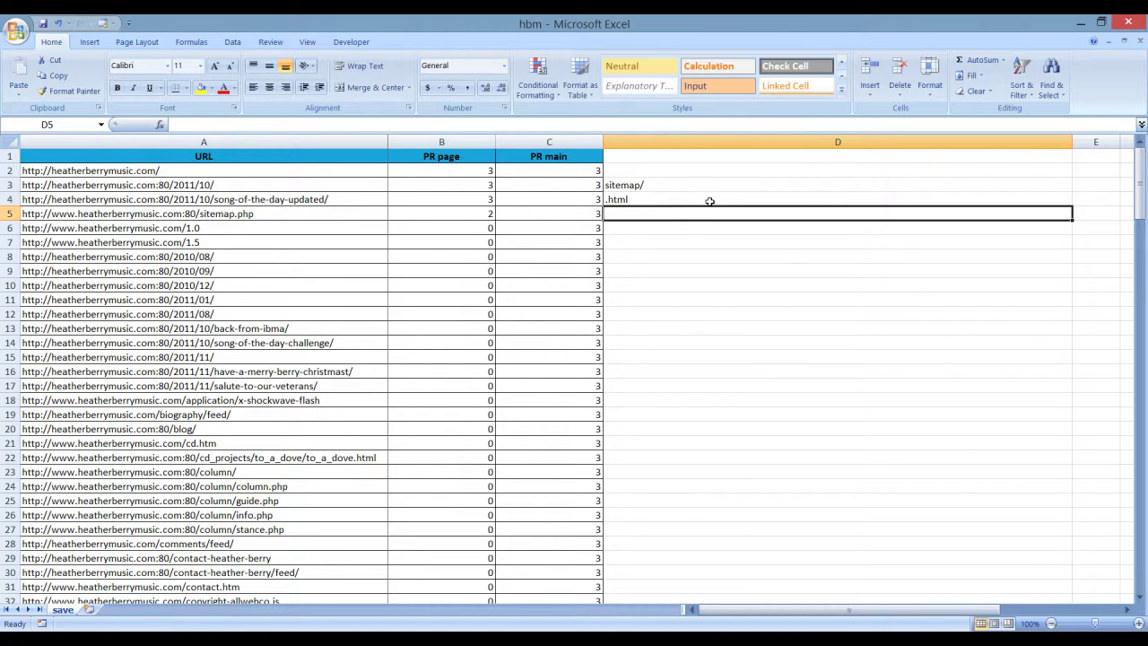
text(.)
key(Return)
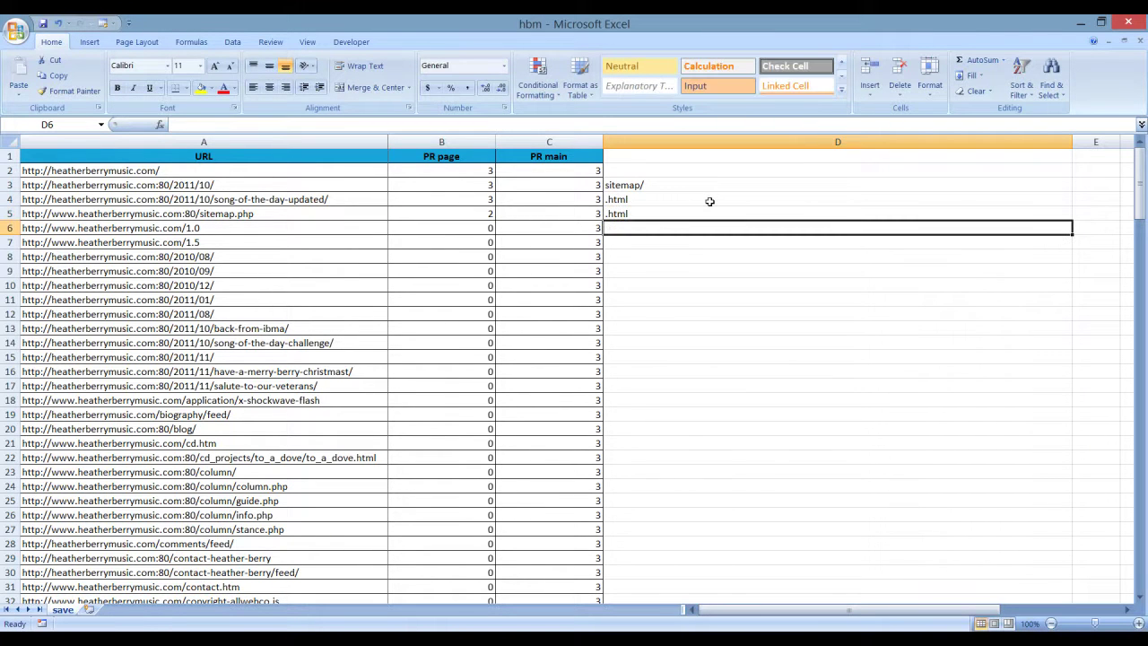
text(.cfm)
key(Return)
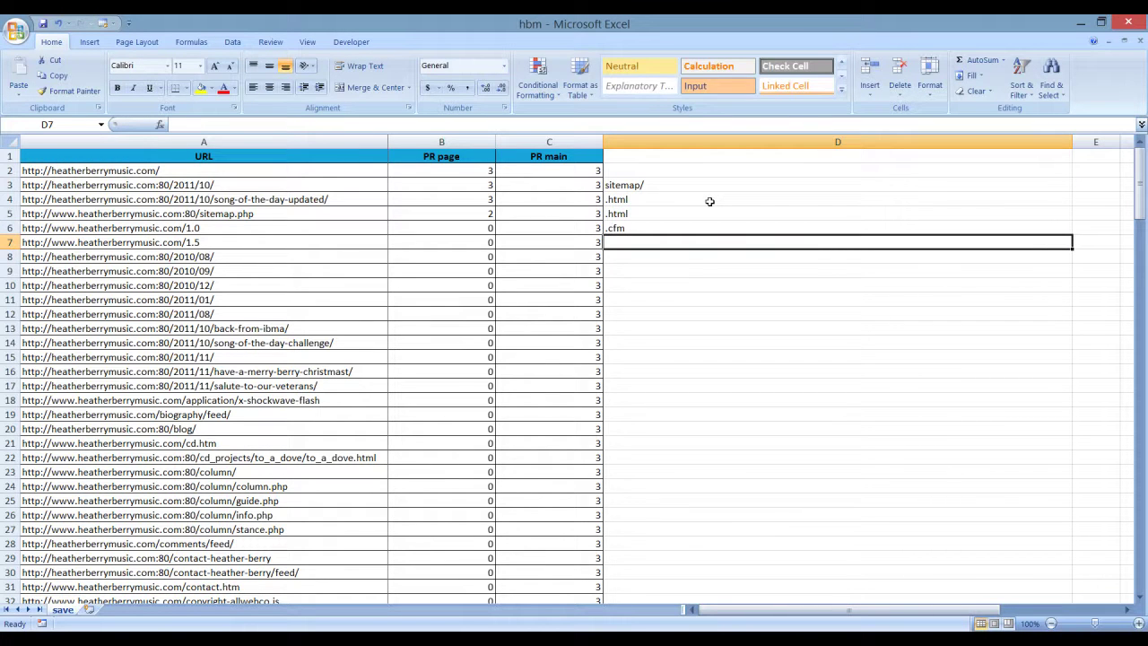
text(.php)
key(Return)
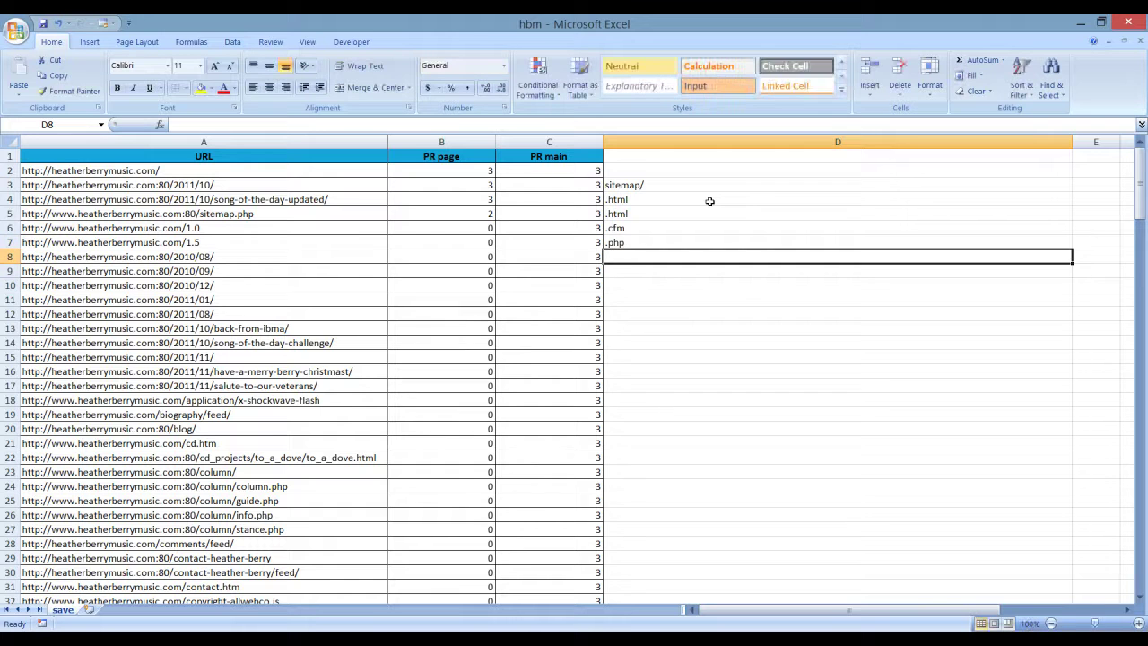
Step: Review the example page endings listed in cells D3 to D7
drag(687, 182, 688, 243)
click(723, 311)
drag(702, 185, 708, 253)
click(717, 312)
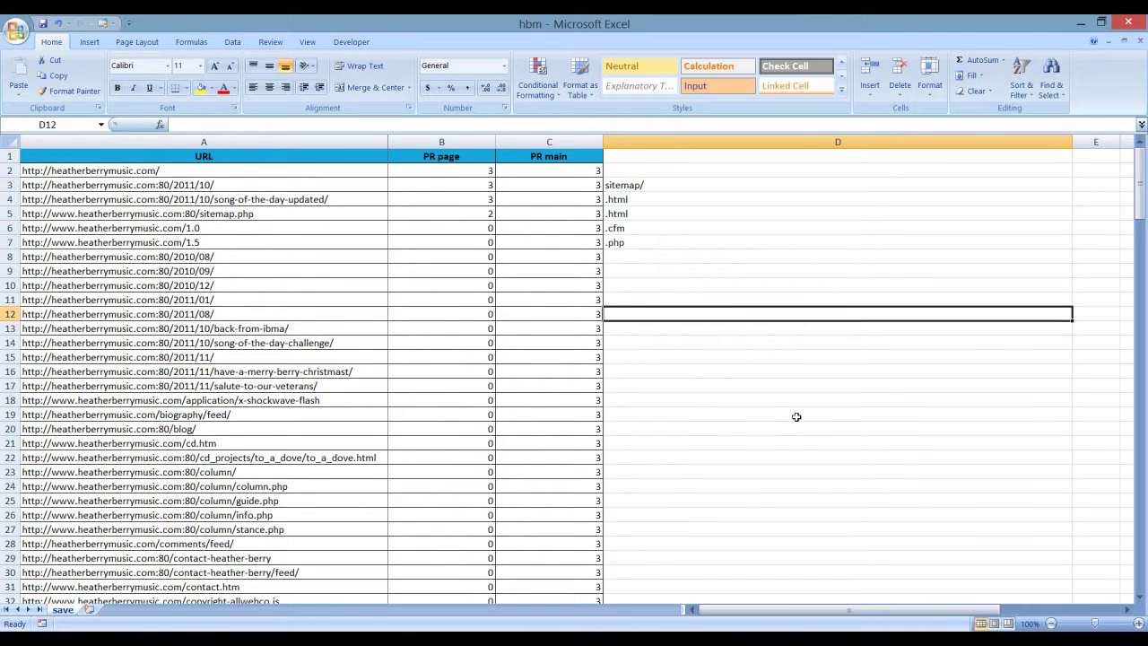
Step: Switch to the browser and examine the WP Page Extension plugin page on WordPress.org and its extension choices
click(749, 184)
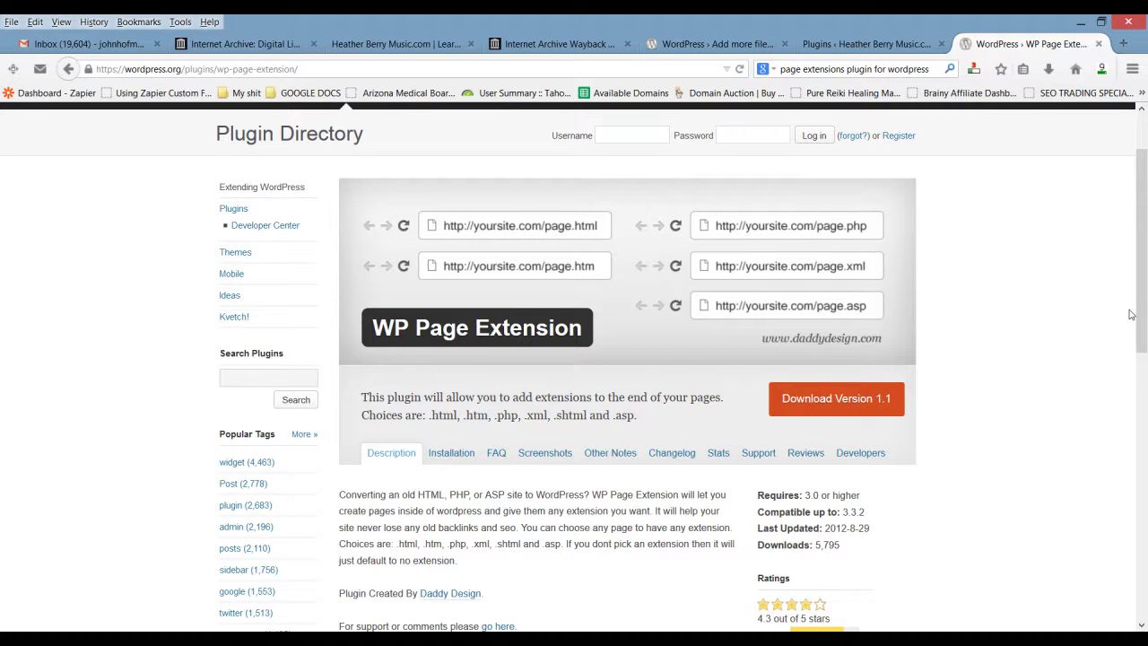
scroll(1126, 322, up, 2)
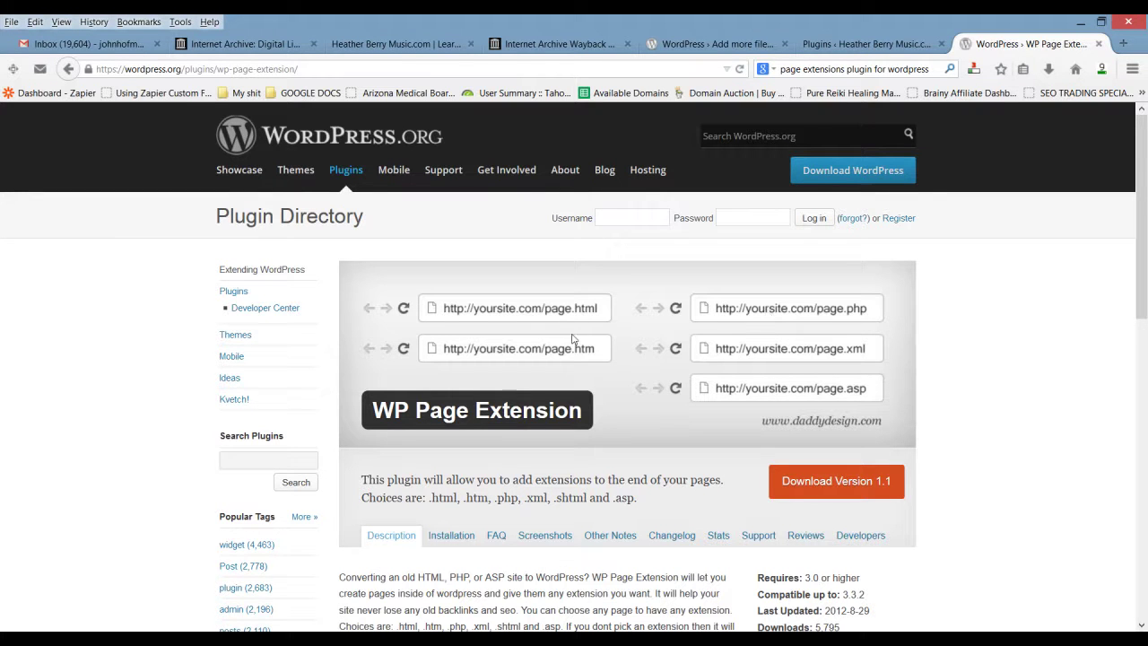
click(879, 482)
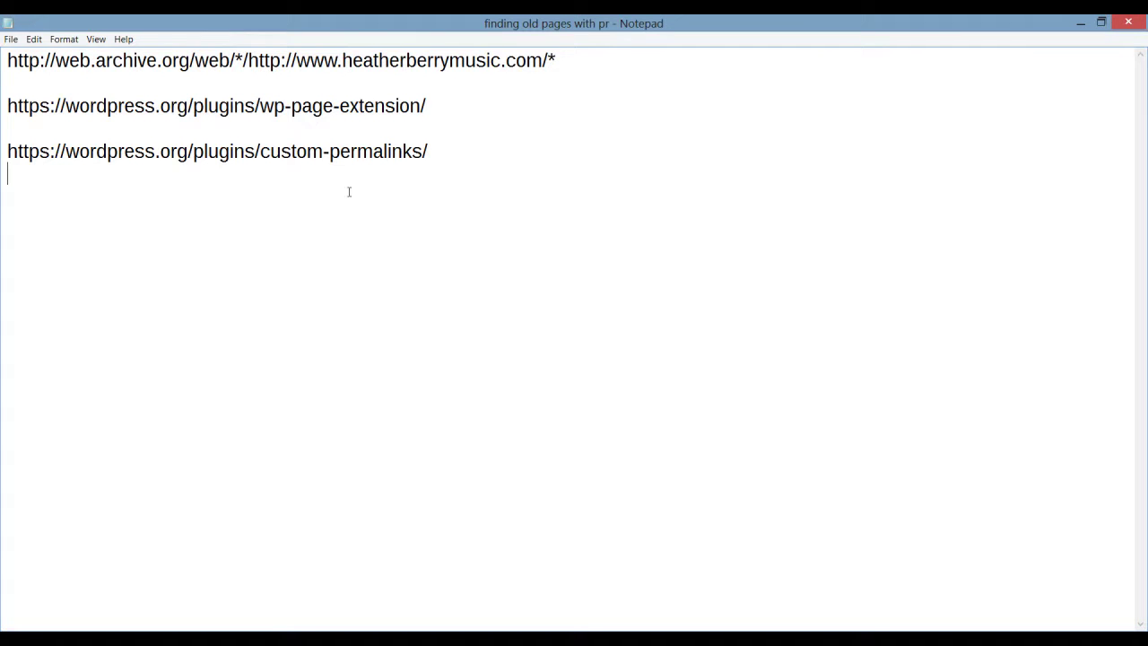
Step: Review the wp-page-extension and custom-permalinks plugin links in the Notepad file on finding old pages with PR
drag(427, 105, 3, 109)
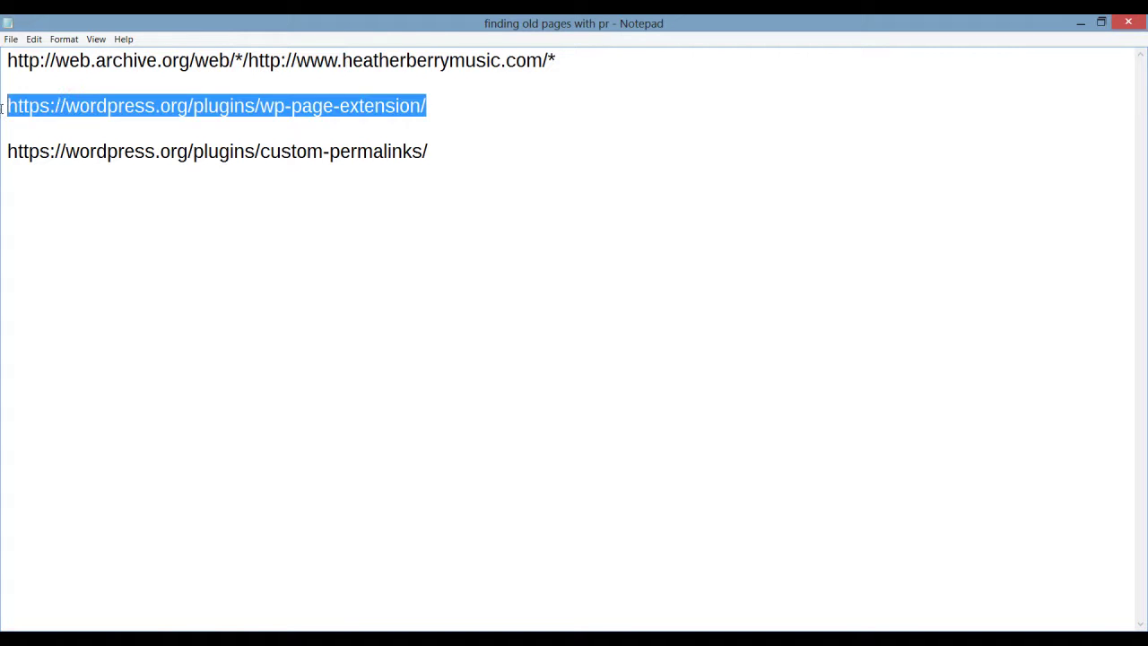
click(447, 112)
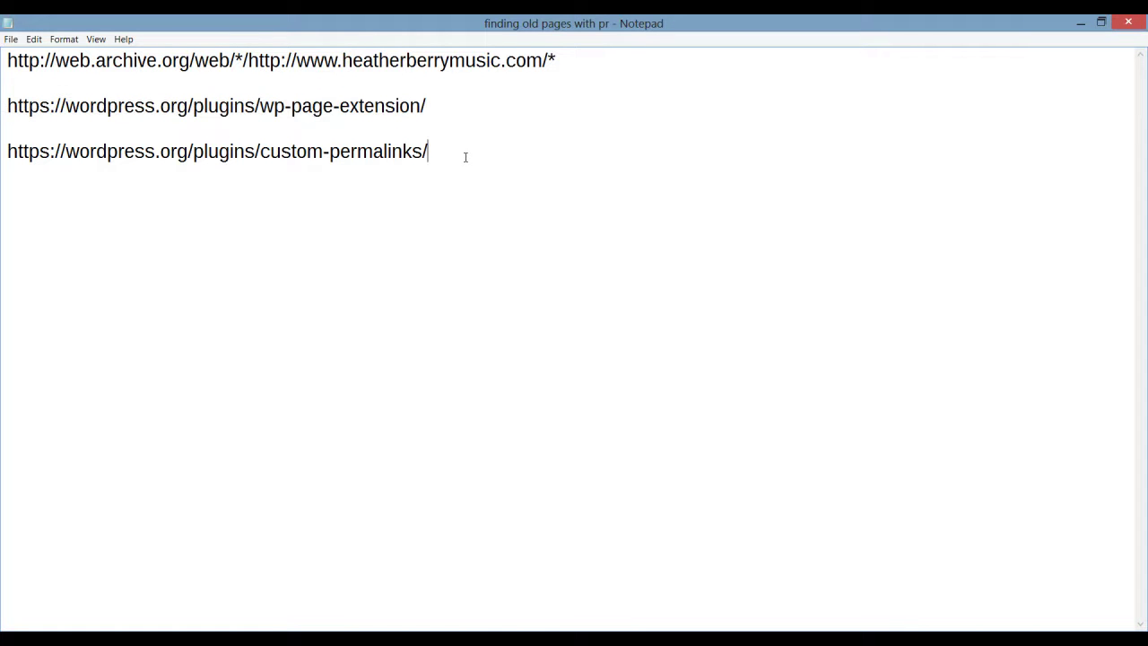
drag(441, 154, 3, 162)
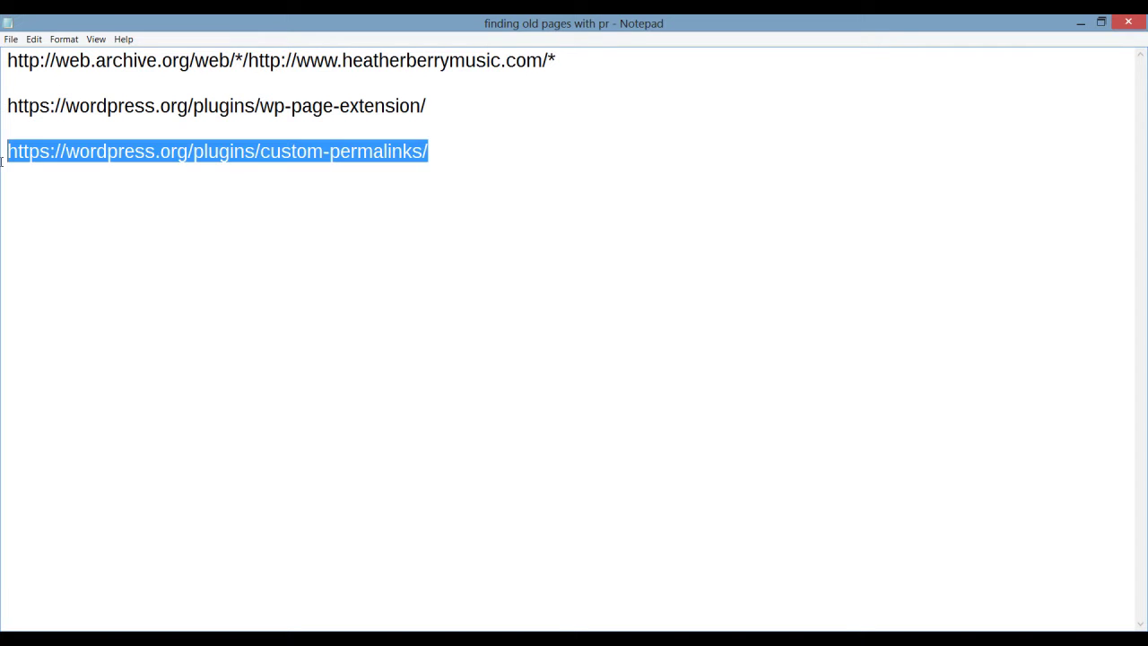
click(438, 154)
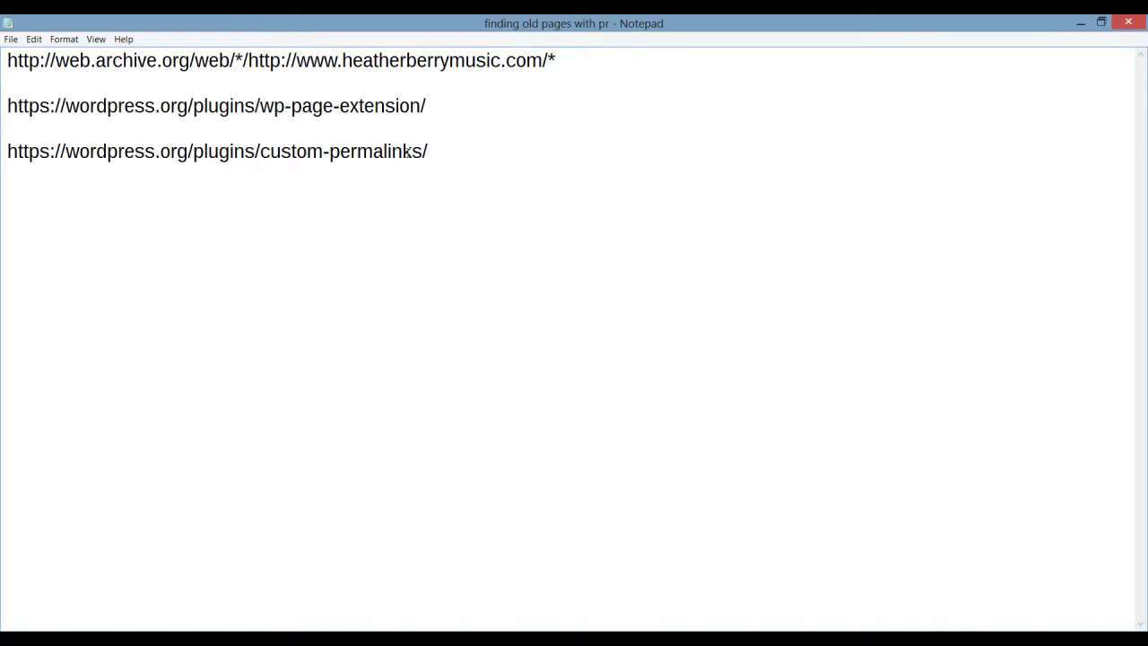
drag(435, 153, 2, 109)
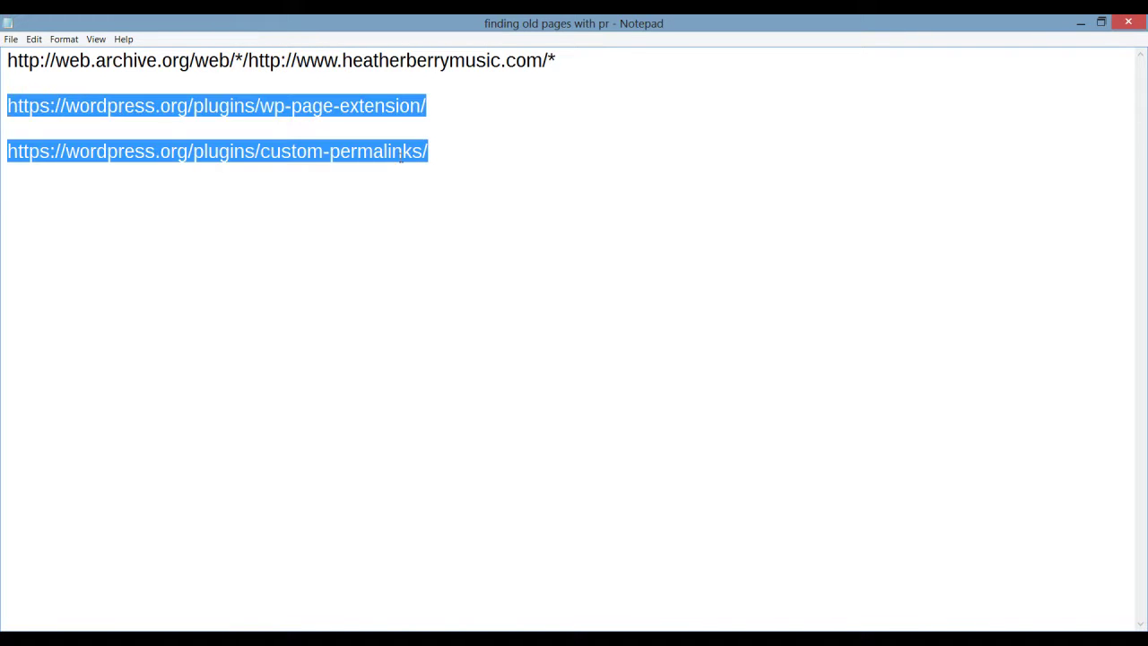
Step: Add the example URL site.com/2002/conversation/whatnot/crazypr3page.html below the custom-permalinks link, separated by a blank line
click(441, 151)
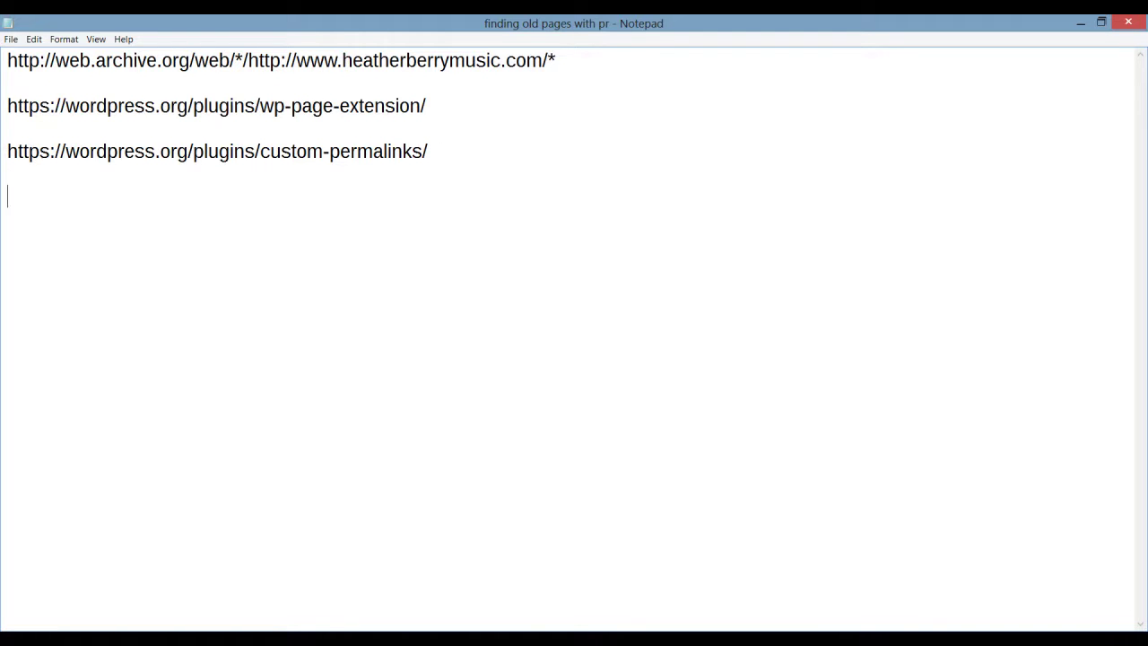
text(site.com/2002)
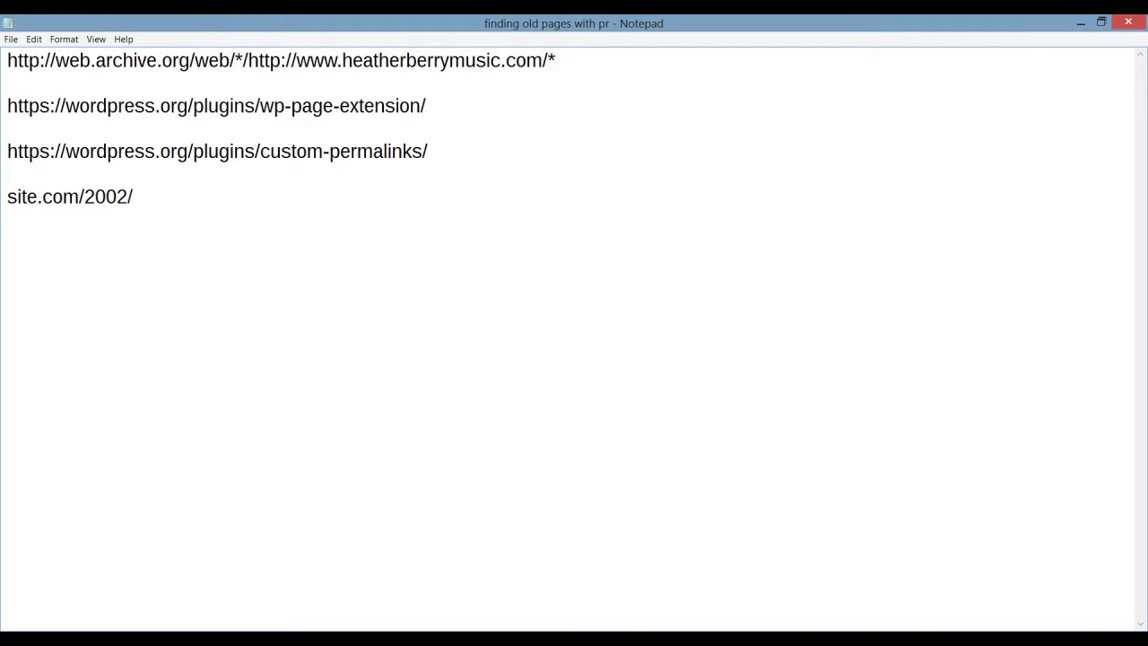
text(/conversation)
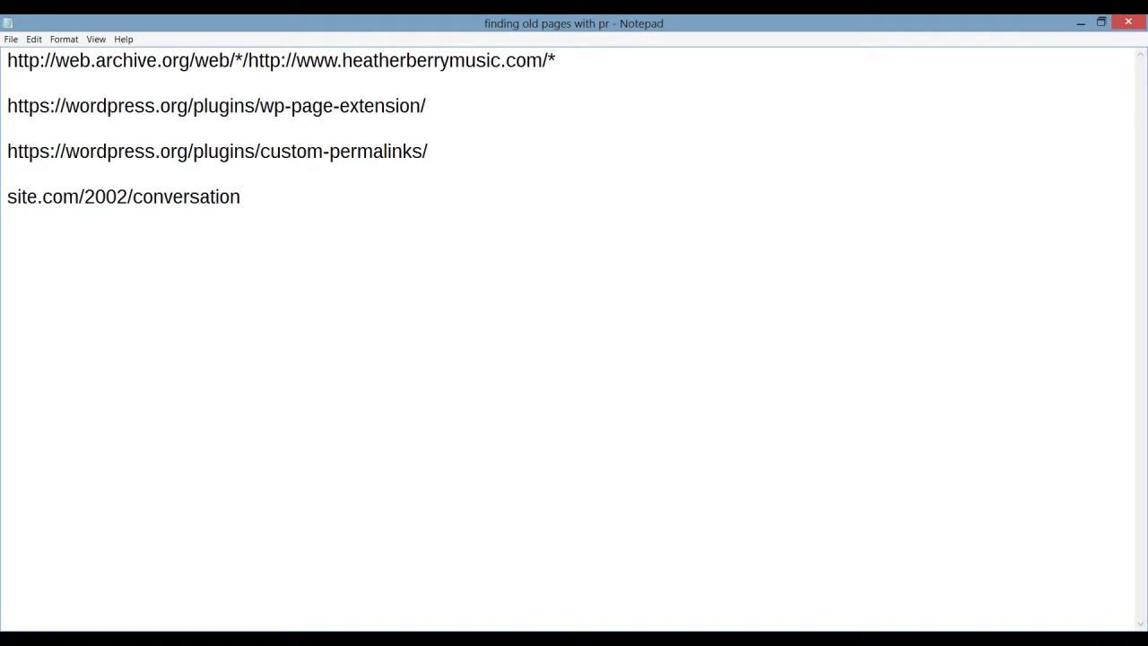
text(/)
text(whatnot/crazy)
key(BackSpace)
text(zypr3page)
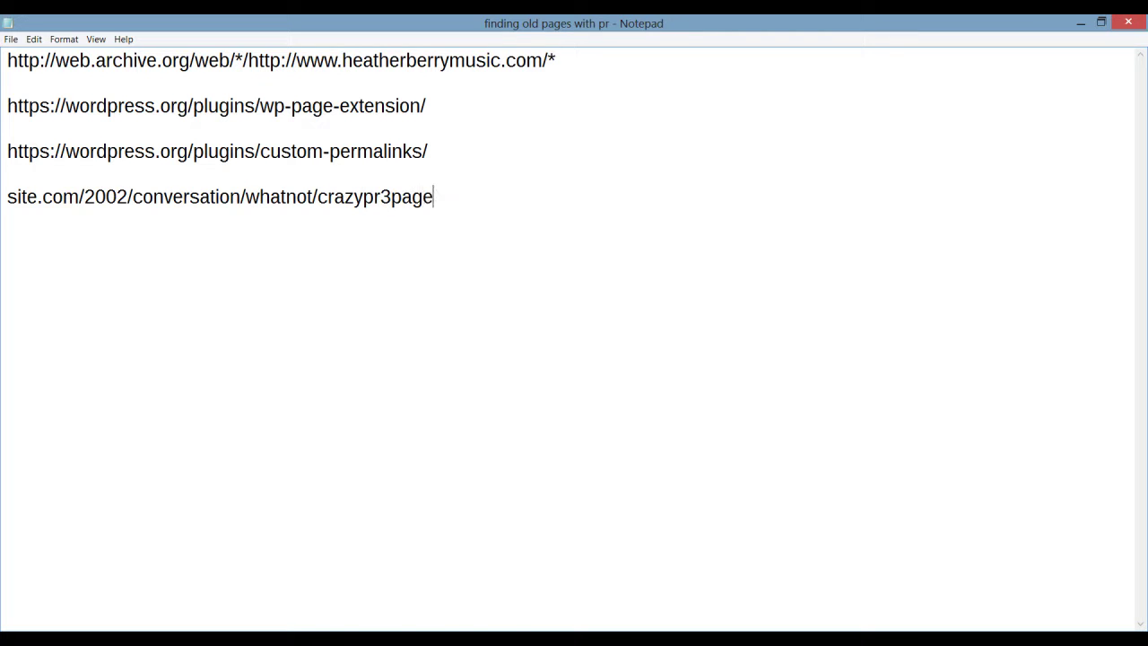
text(.htm)
Step: Examine the example URL's path after /2002/ and the custom-permalinks plugin link above it
drag(480, 196, 5, 197)
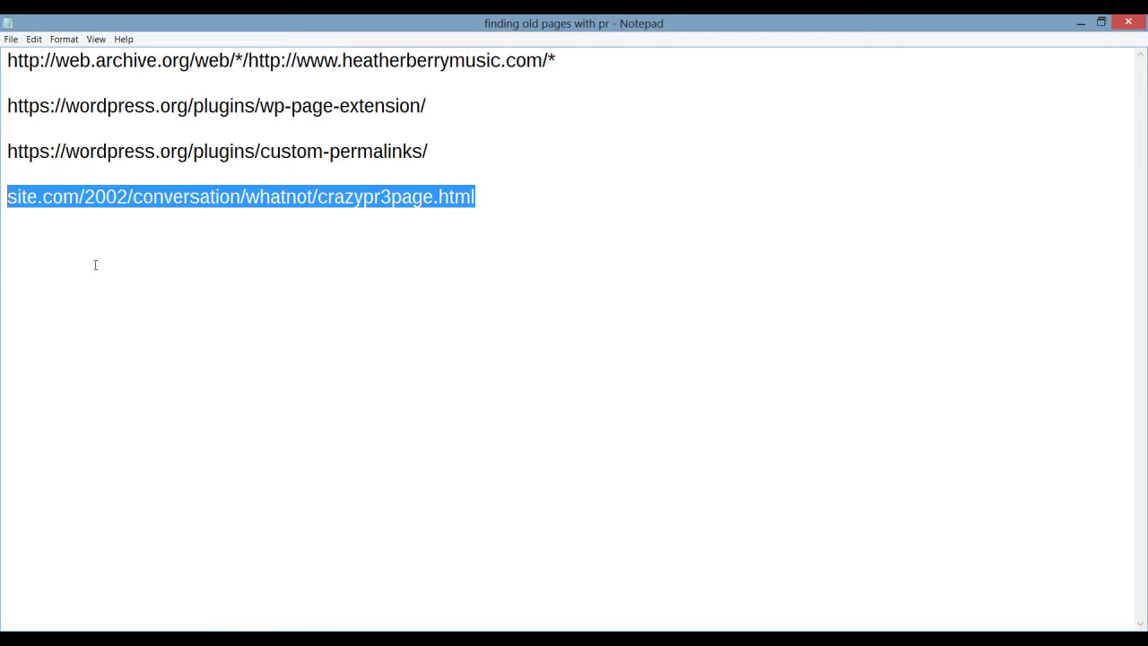
click(87, 258)
drag(133, 197, 422, 197)
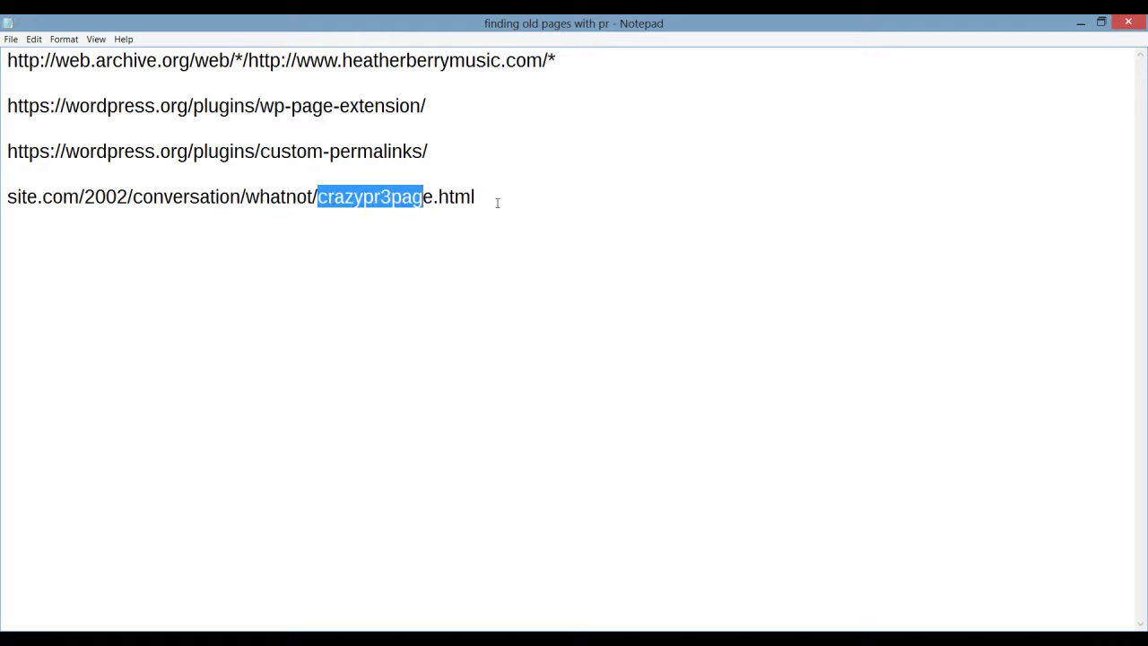
click(565, 178)
drag(486, 147, 3, 151)
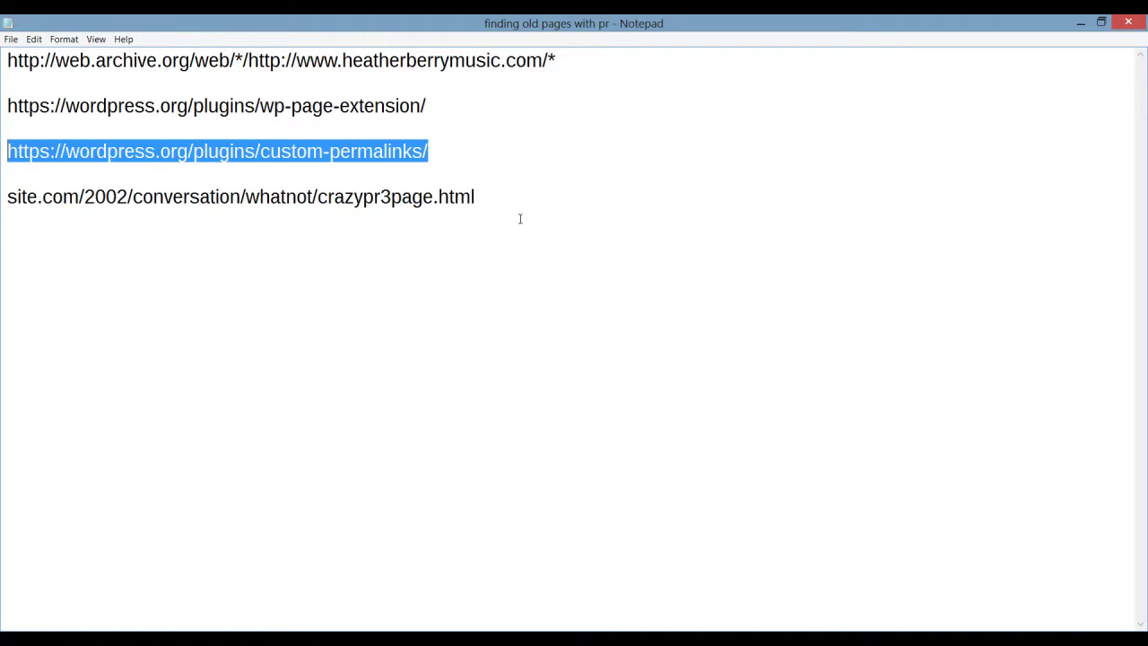
Step: Examine the example URL, its .html extension and the two WordPress plugin links in the Notepad file
click(461, 215)
drag(507, 192, 2, 199)
click(515, 238)
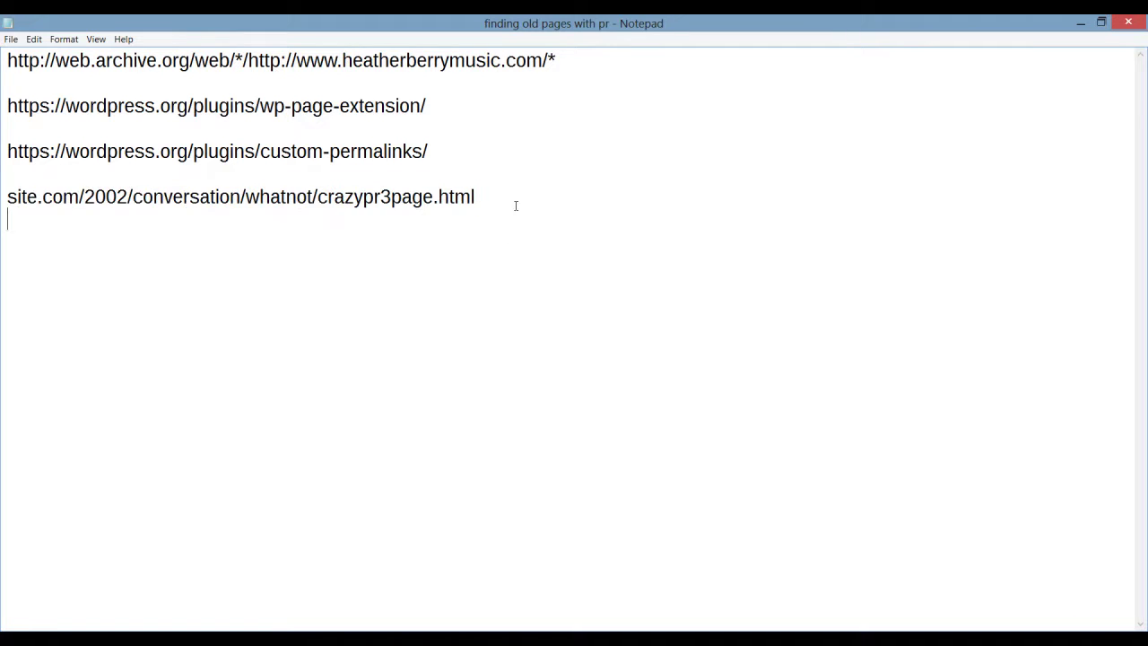
drag(478, 111, 3, 111)
click(487, 170)
drag(435, 197, 503, 201)
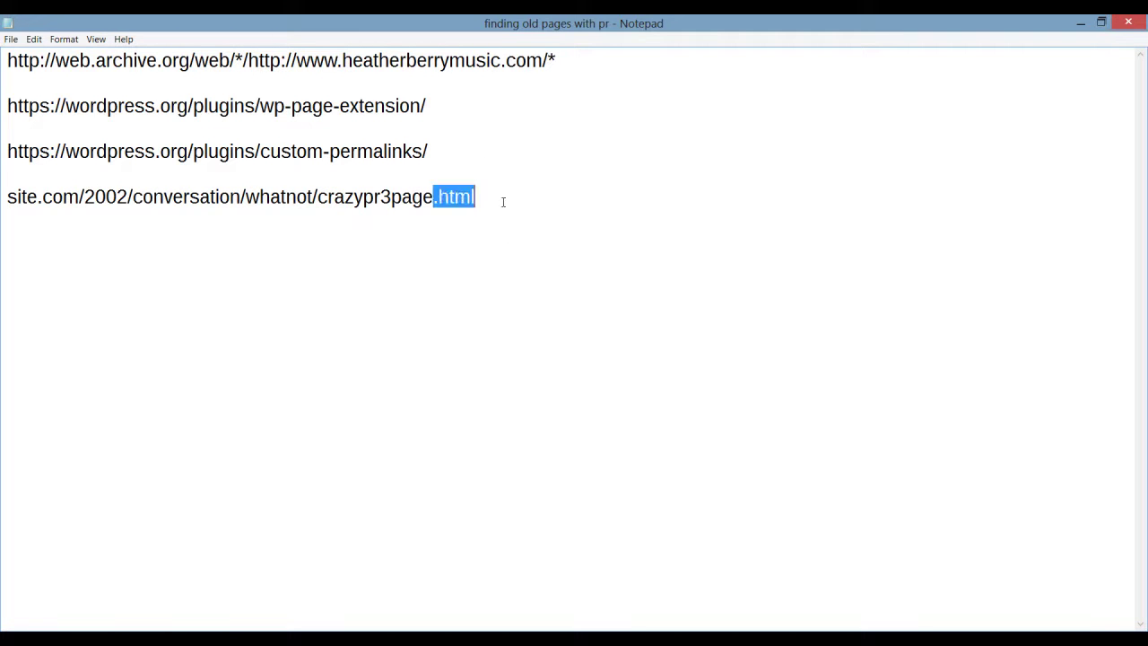
click(551, 189)
drag(521, 153, 2, 87)
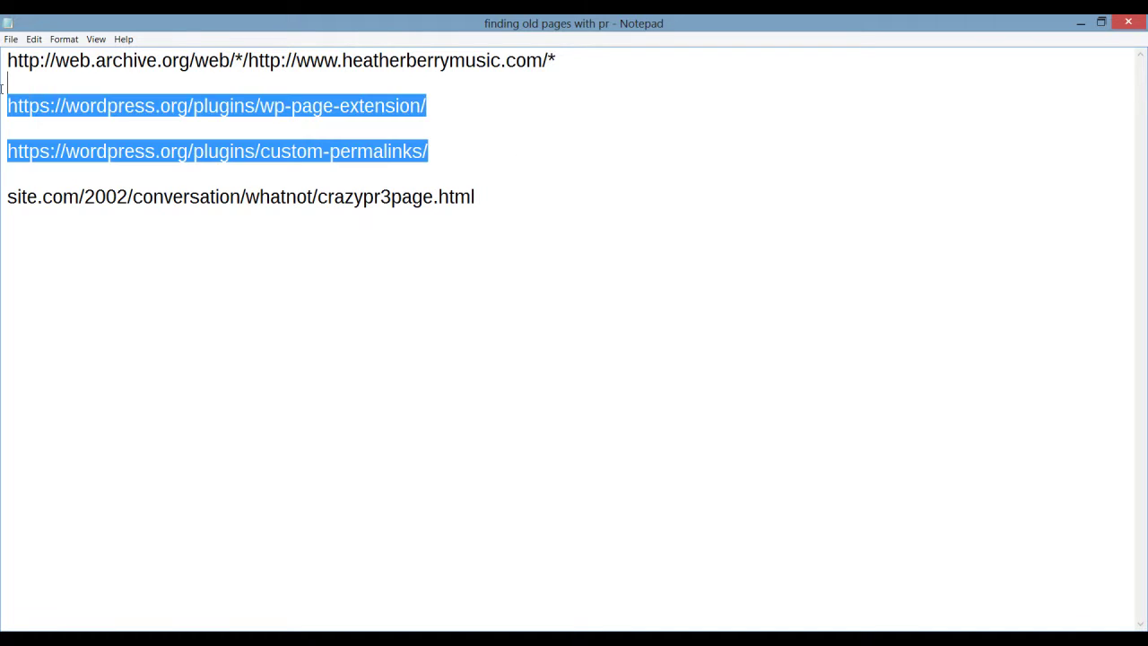
click(604, 187)
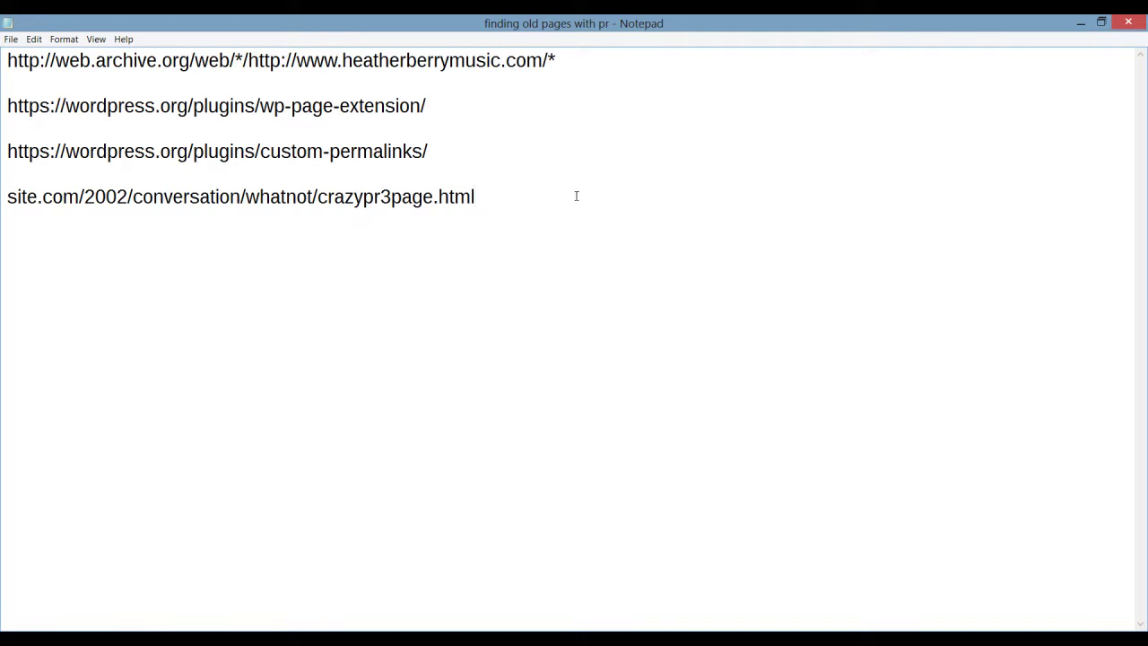
drag(509, 194, 13, 170)
click(525, 237)
Step: Switch to the browser and bring up the WordPress editor for the page titled "new"
key(alt+Tab)
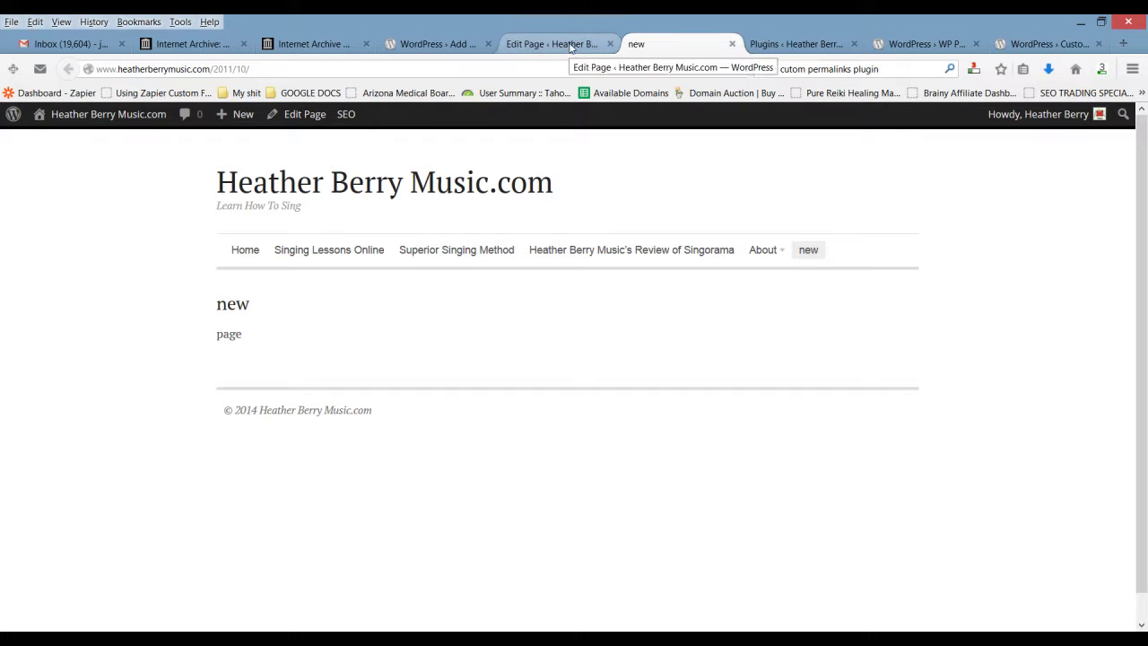
click(531, 47)
click(472, 443)
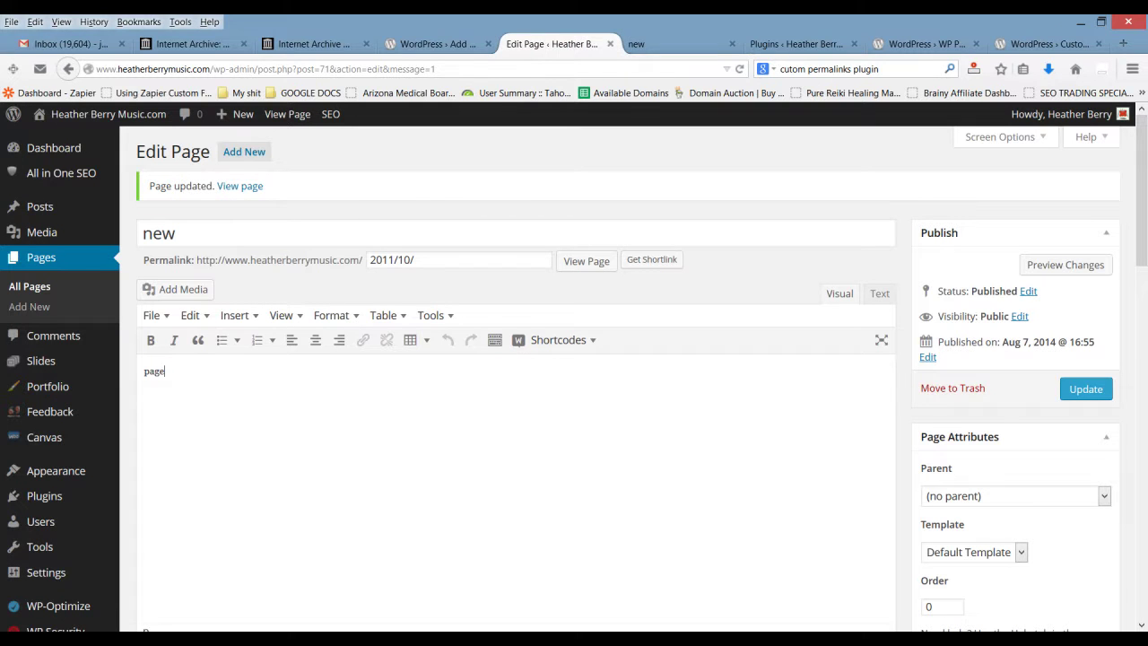
Step: Switch to the hbm workbook in Excel and examine the /2011/10/ URL in row 3 with its page PR
click(687, 590)
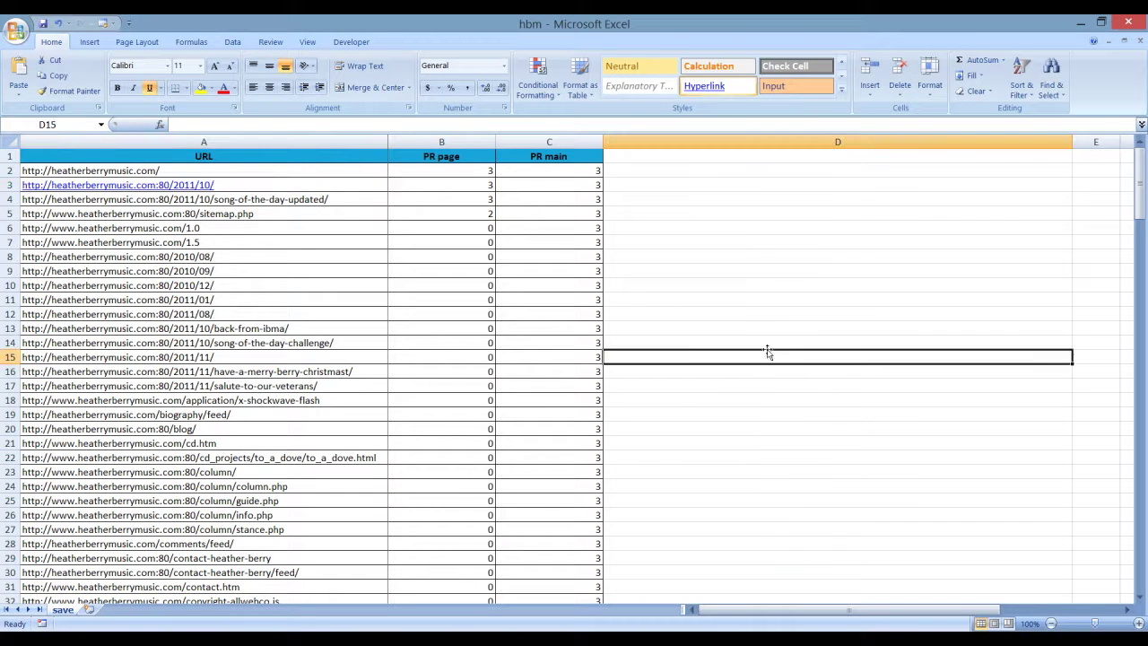
click(13, 185)
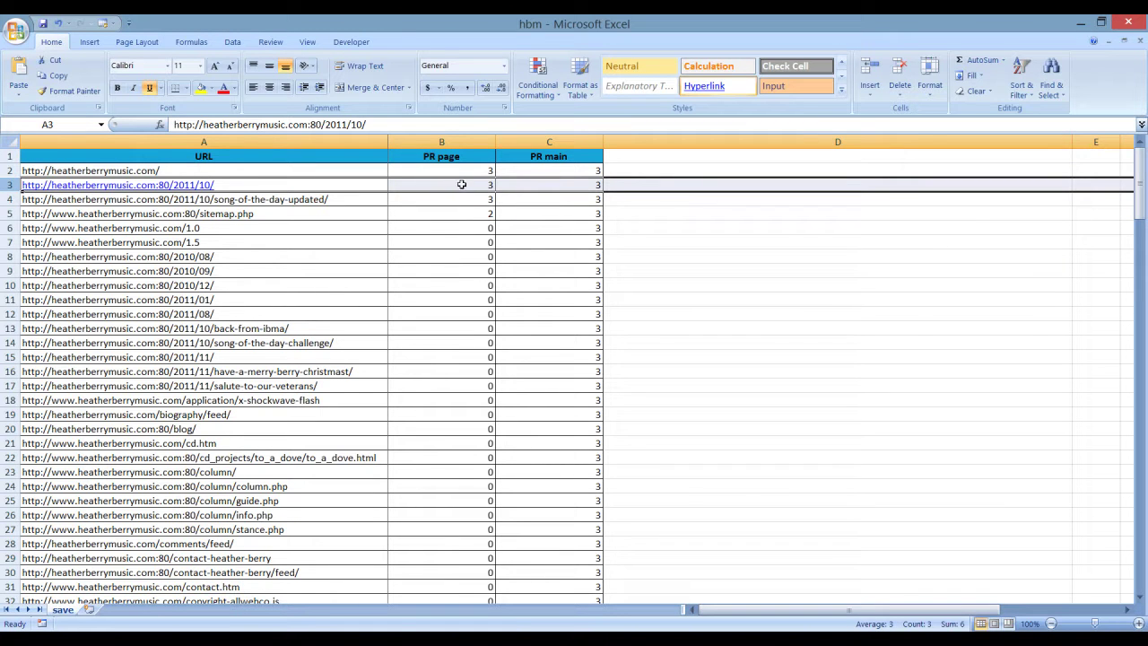
double_click(196, 184)
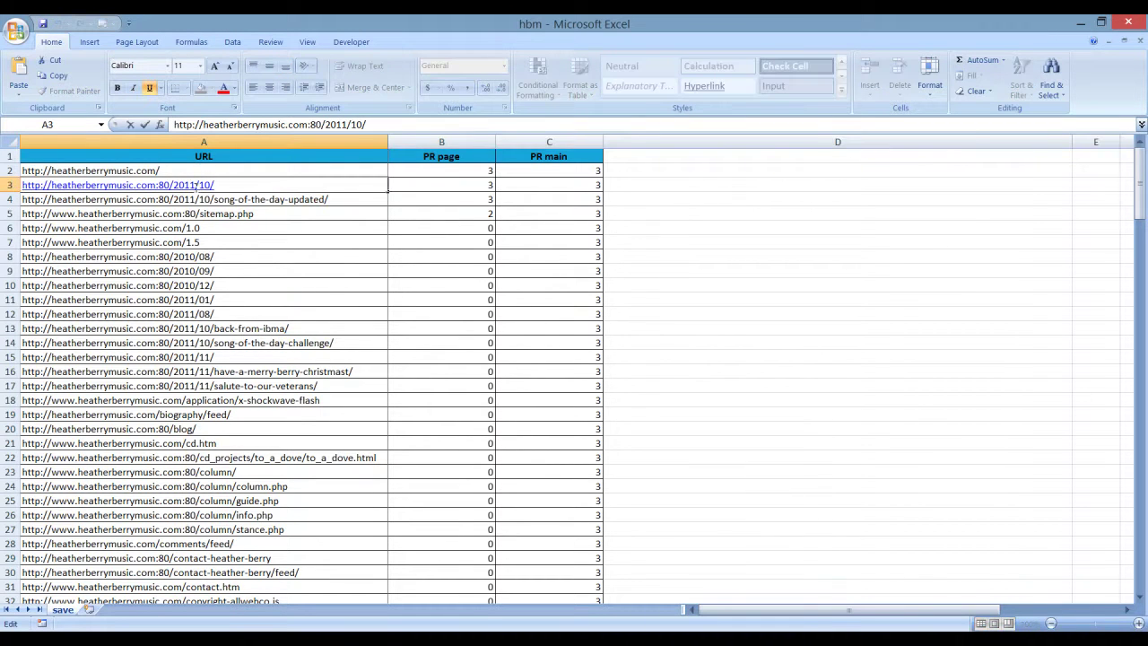
drag(1, 193, 44, 171)
click(265, 188)
double_click(162, 184)
click(673, 195)
click(484, 186)
click(713, 285)
Step: Switch back to the browser and review the title and custom permalink 2011/10/ of the page "new"
key(alt+Tab)
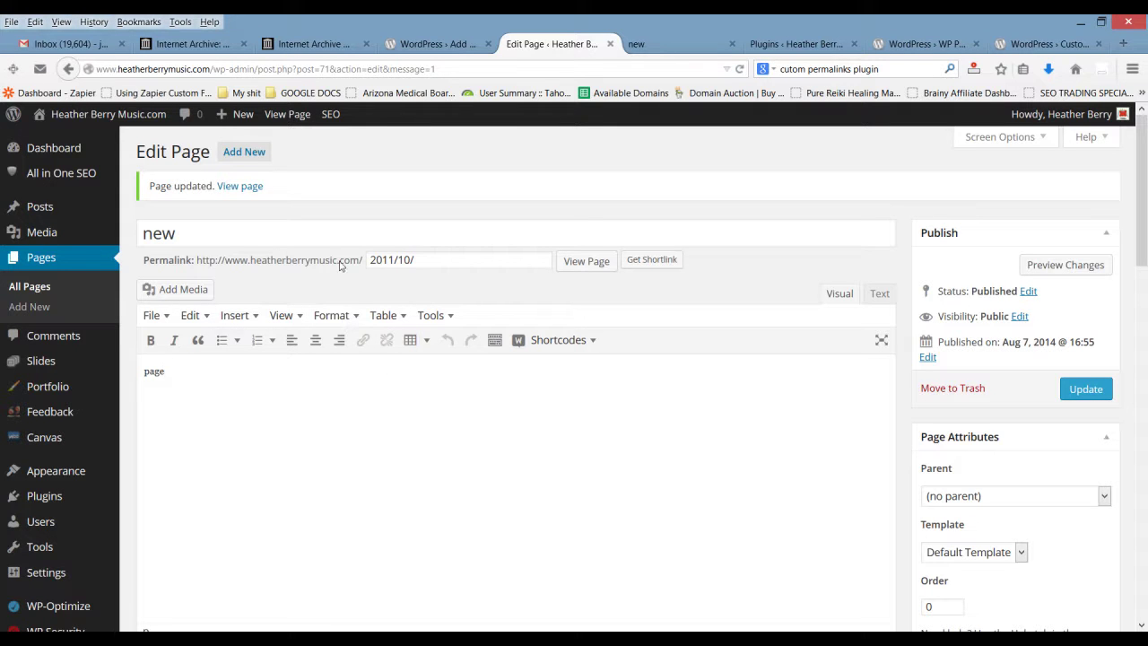
triple_click(456, 260)
click(455, 289)
drag(176, 233, 152, 233)
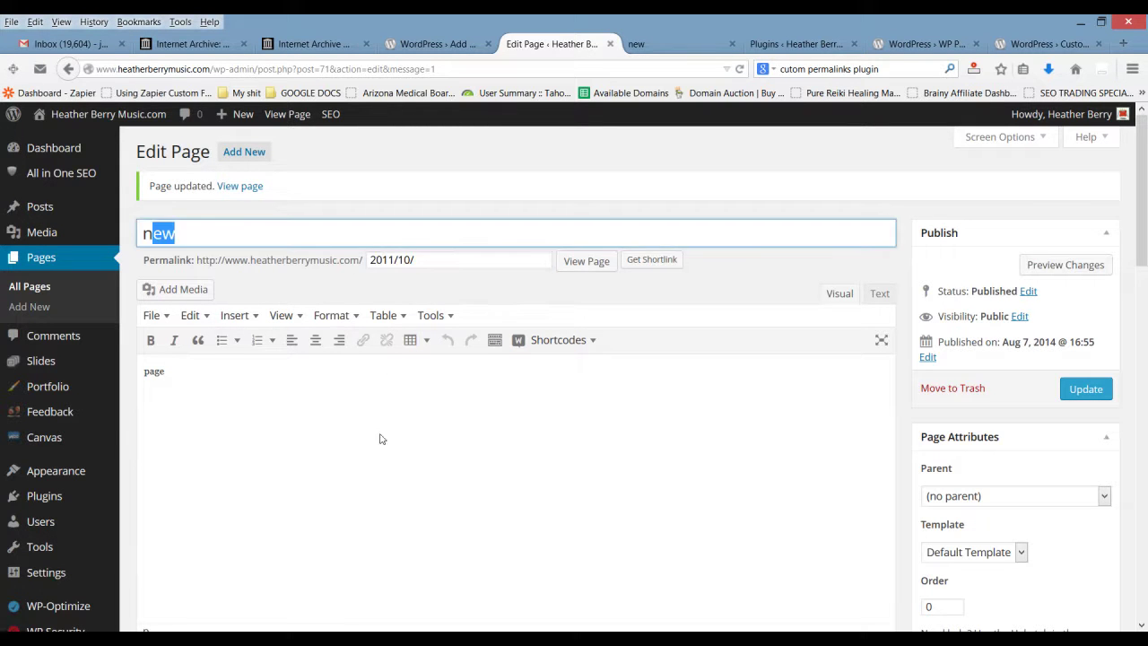
click(360, 396)
scroll(327, 316, down, 2)
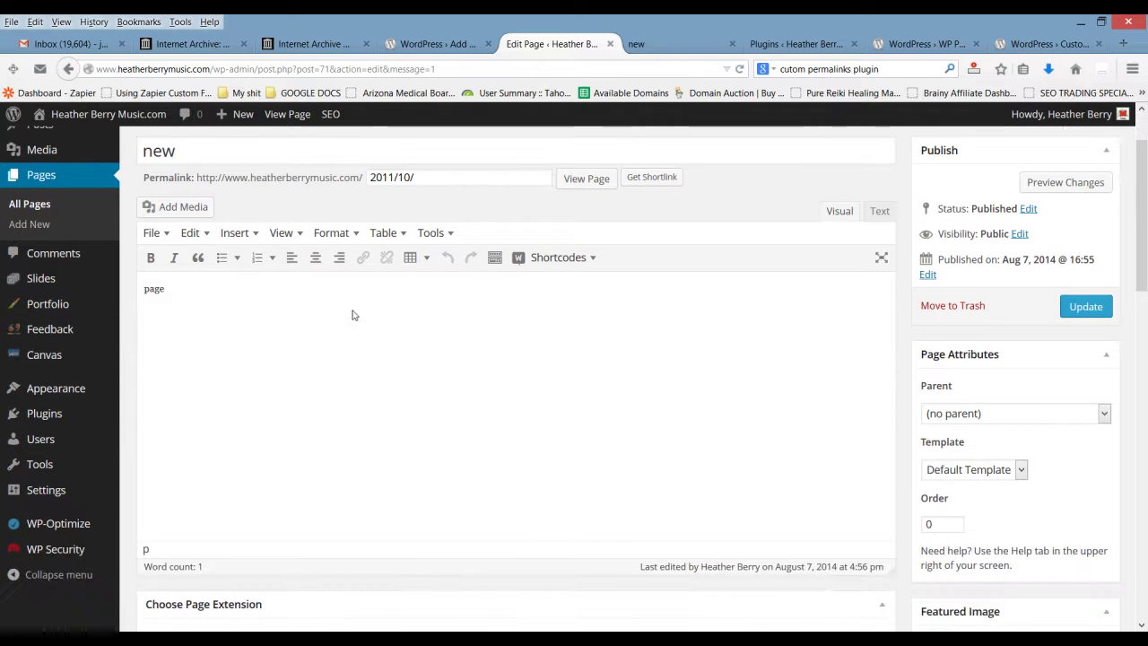
click(443, 175)
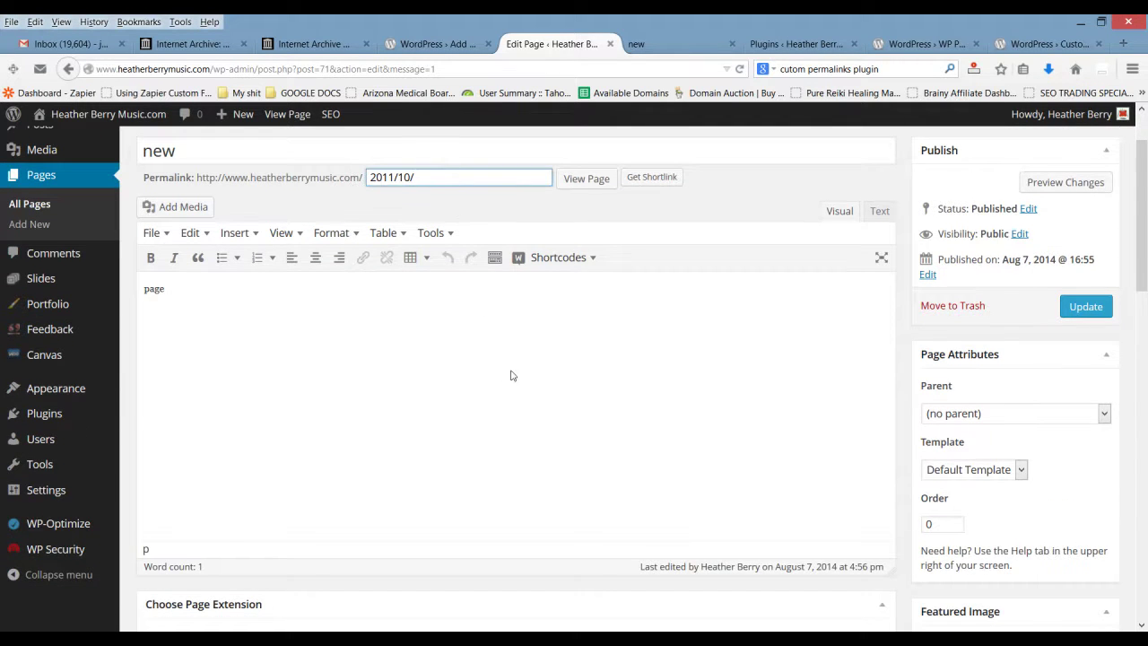
scroll(506, 375, up, 2)
drag(415, 260, 336, 261)
click(505, 261)
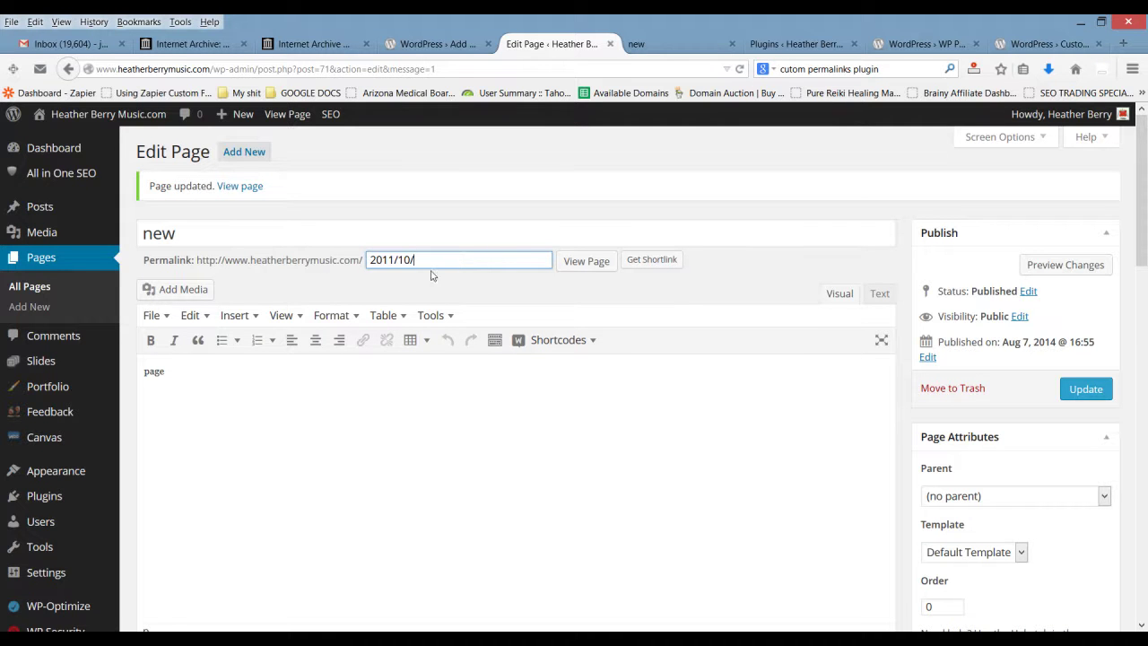
Step: Examine the Choose Page Extension options below the content of the page "new"
click(499, 496)
scroll(516, 462, down, 5)
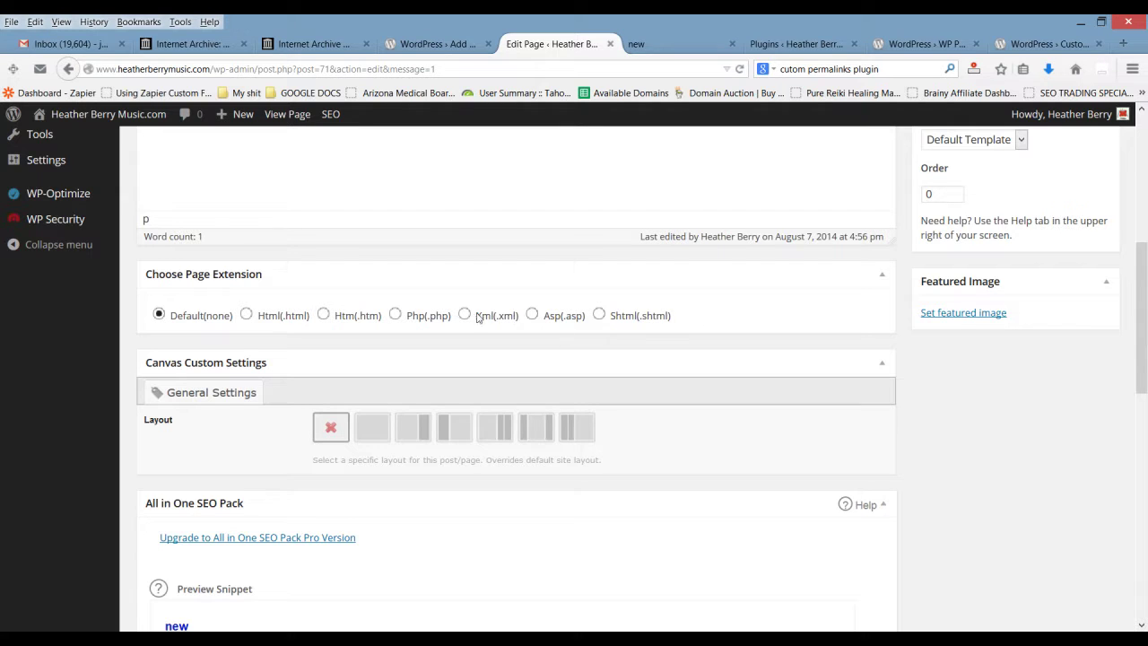
scroll(696, 347, up, 1)
scroll(696, 346, up, 2)
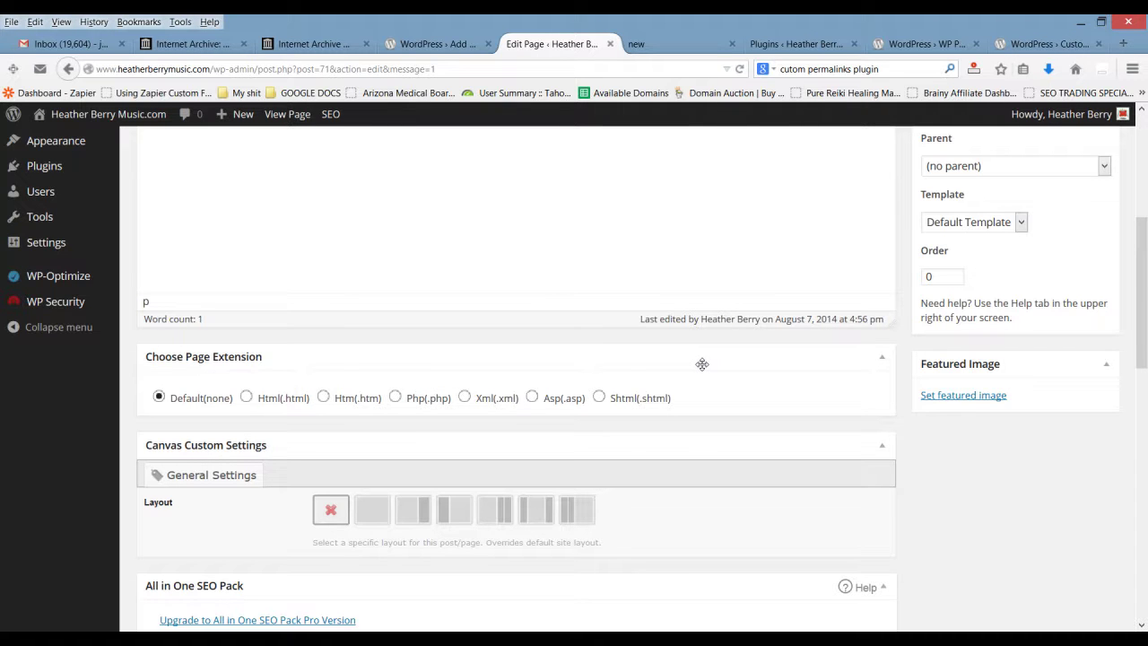
scroll(701, 364, down, 3)
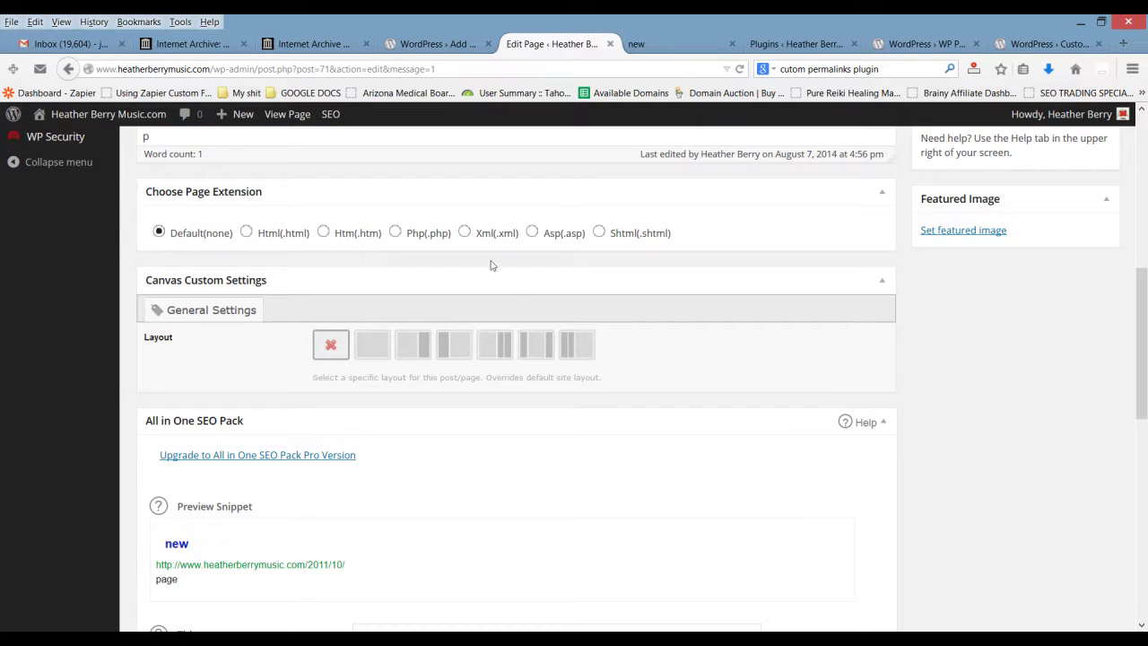
scroll(534, 282, up, 9)
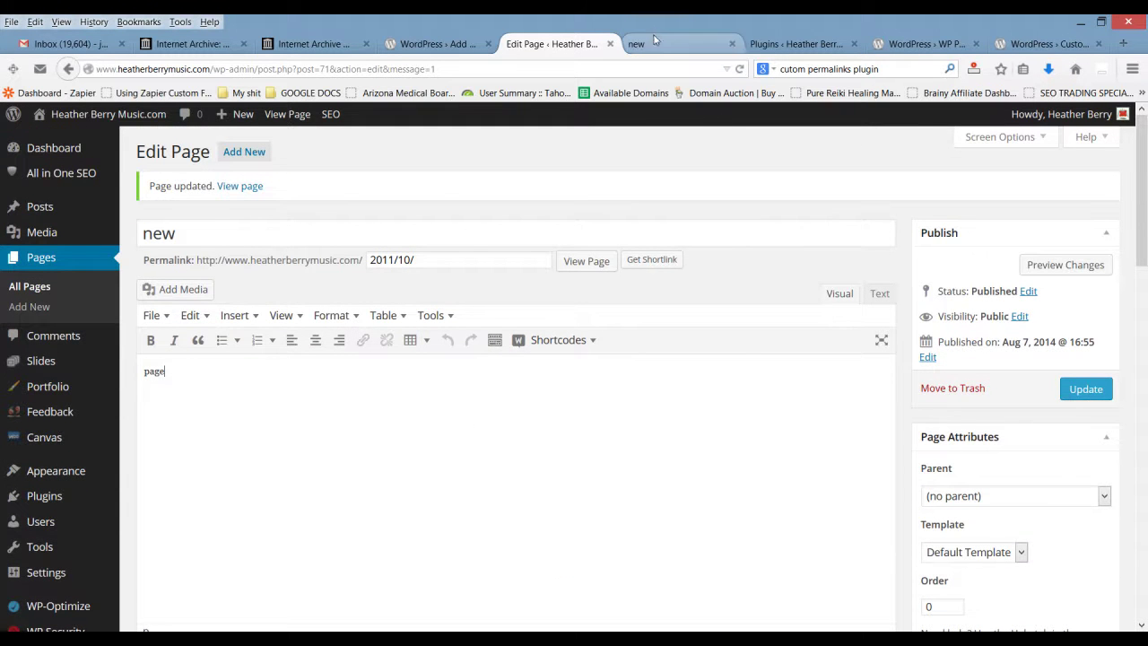
Step: Open the live page "new" for editing and replace its body text with "Heisdomains is badass"
click(677, 43)
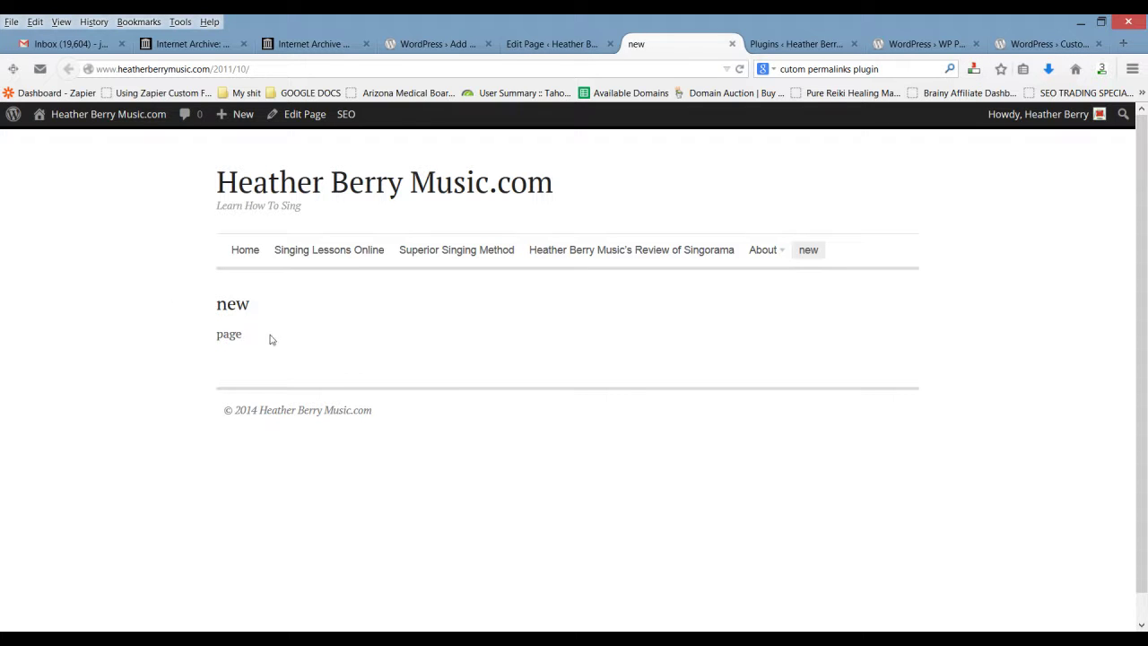
click(303, 116)
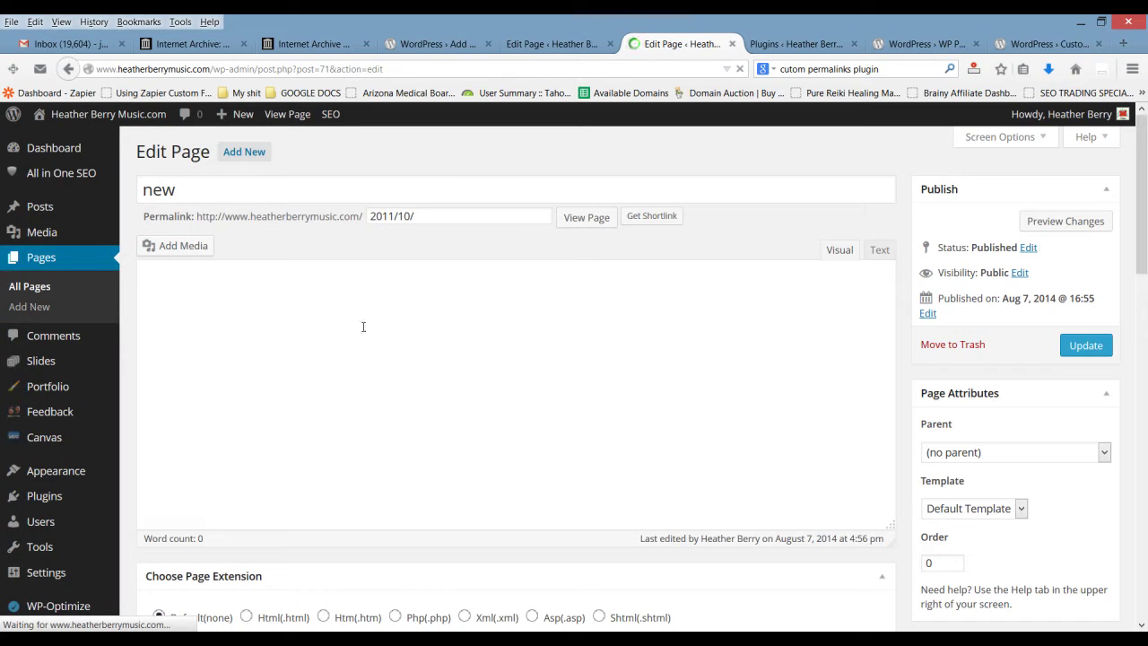
drag(259, 323, 127, 331)
text(He)
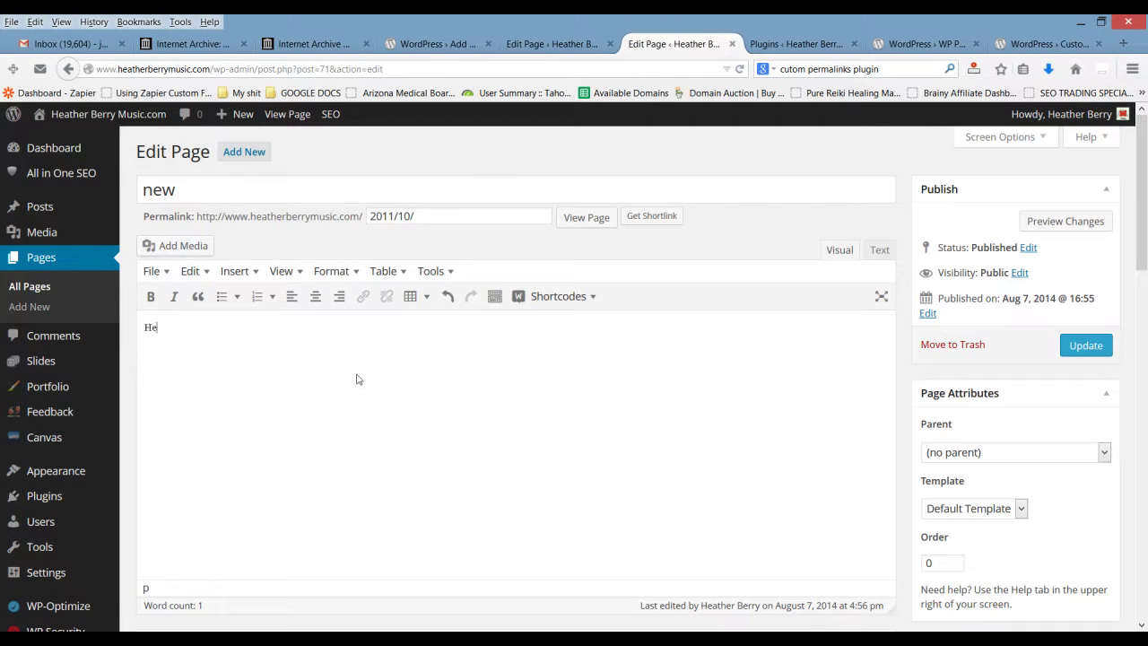
text(isdomains is badass)
drag(318, 327, 101, 323)
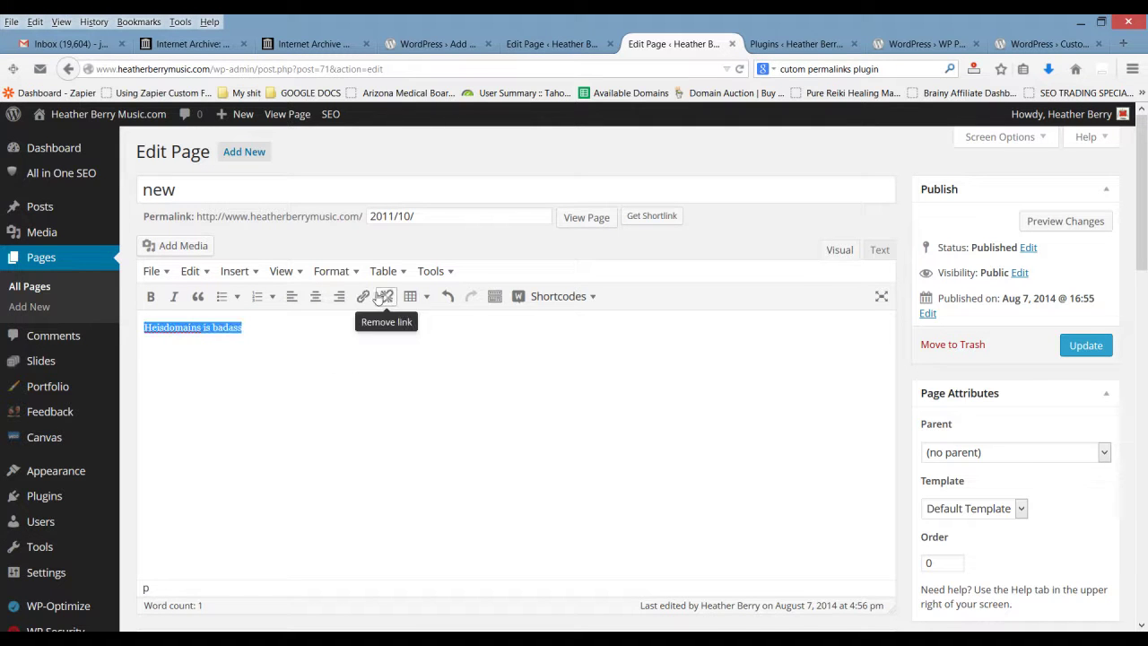
click(363, 296)
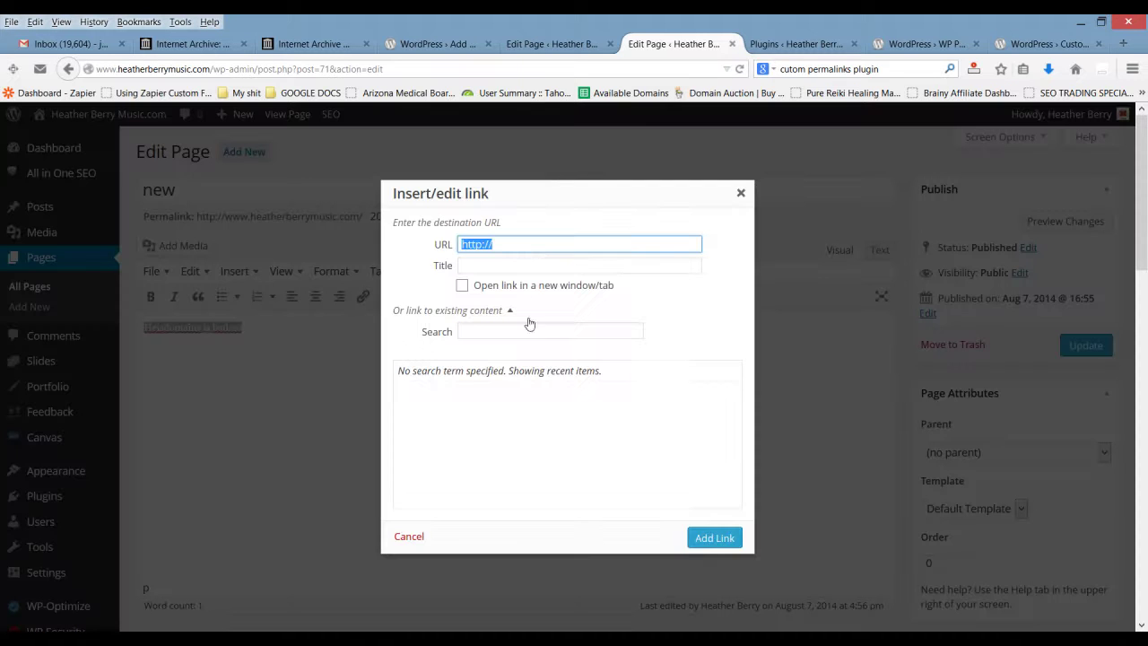
click(535, 251)
text(hei)
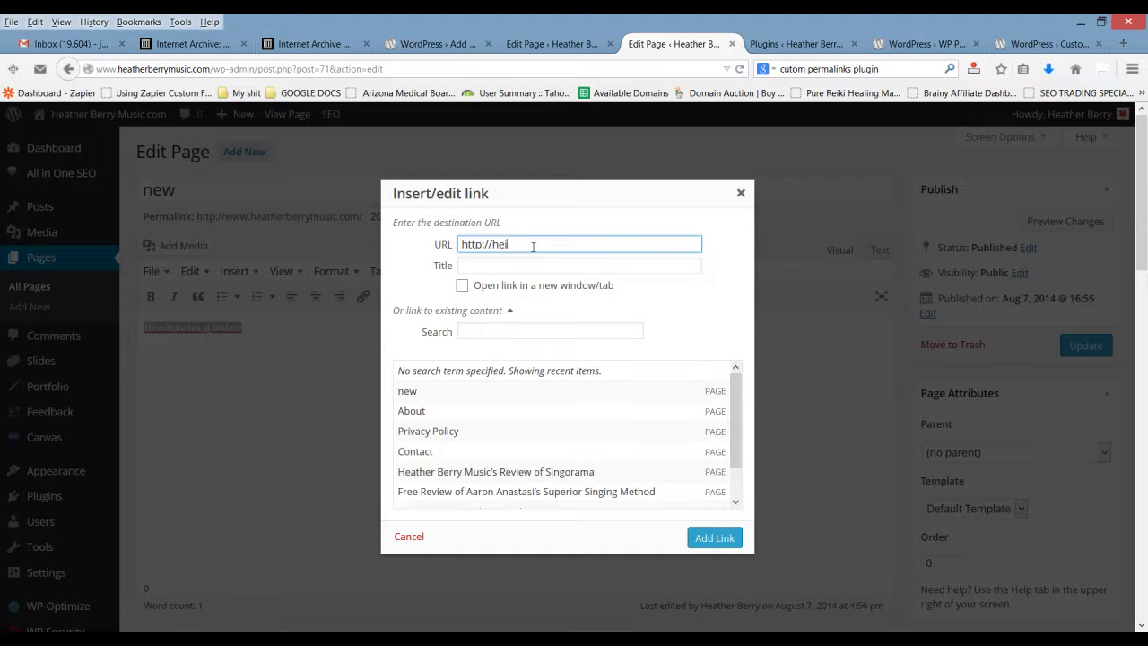
text(sdomains.com)
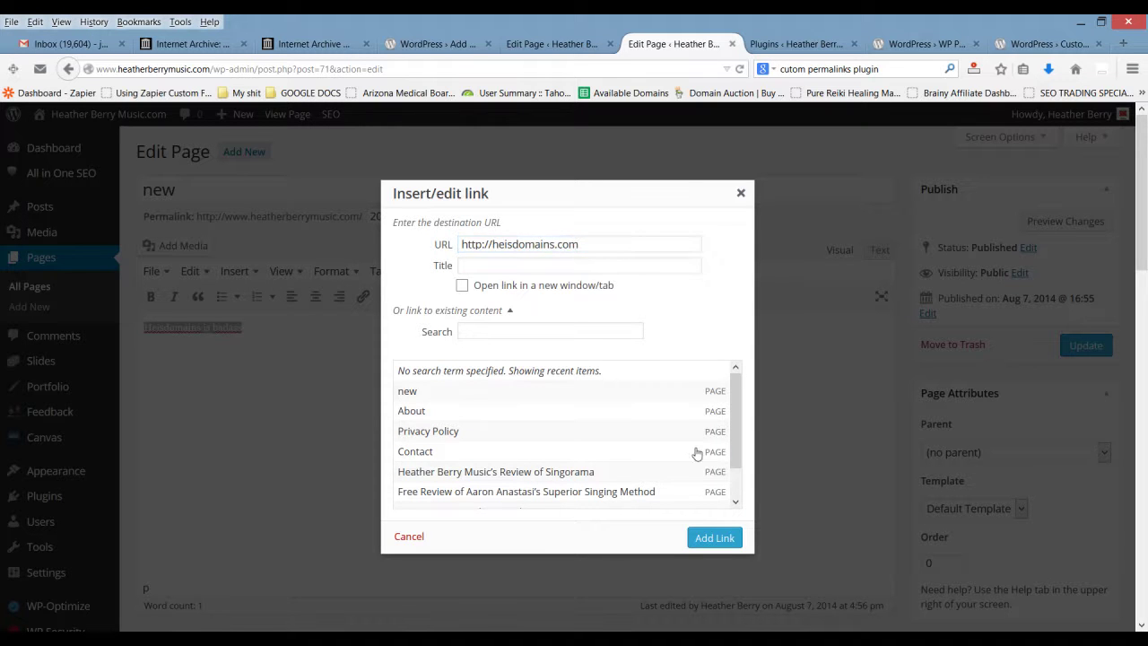
click(714, 538)
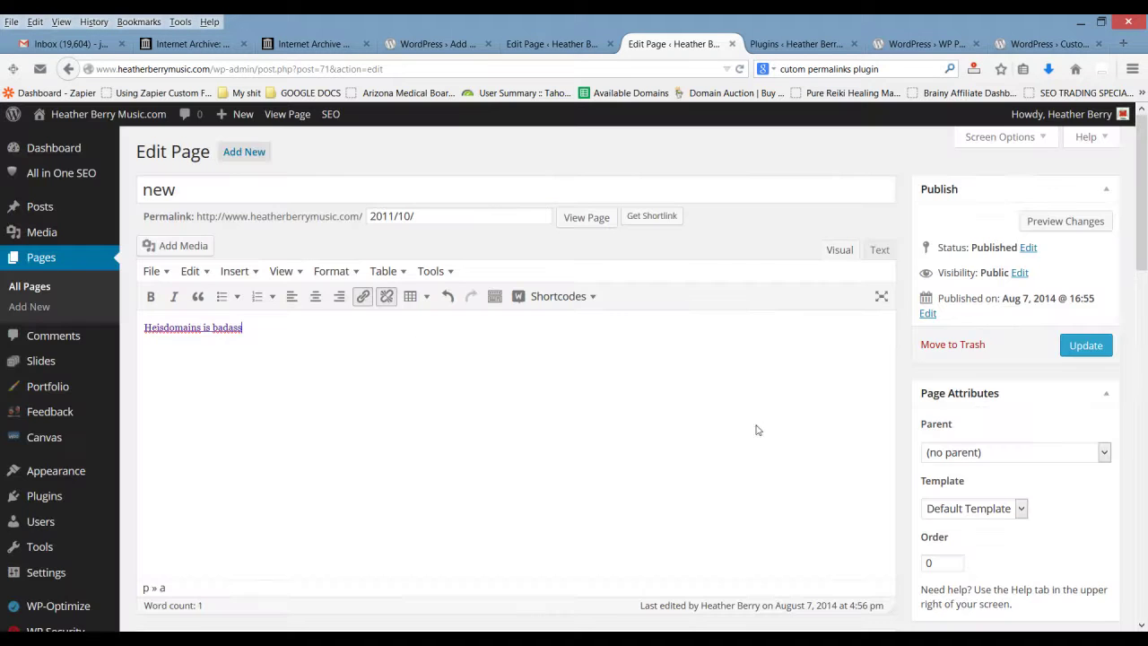
Step: Update the page "new" and view the published version at its 2011/10/ permalink
click(1075, 348)
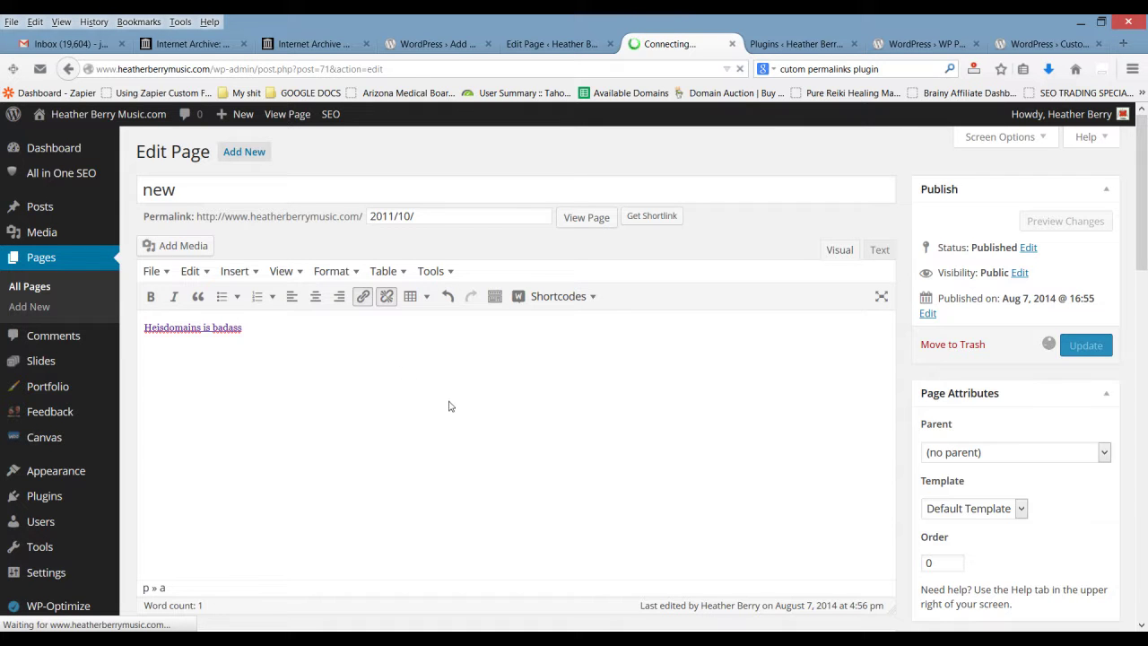
right_click(284, 268)
click(625, 362)
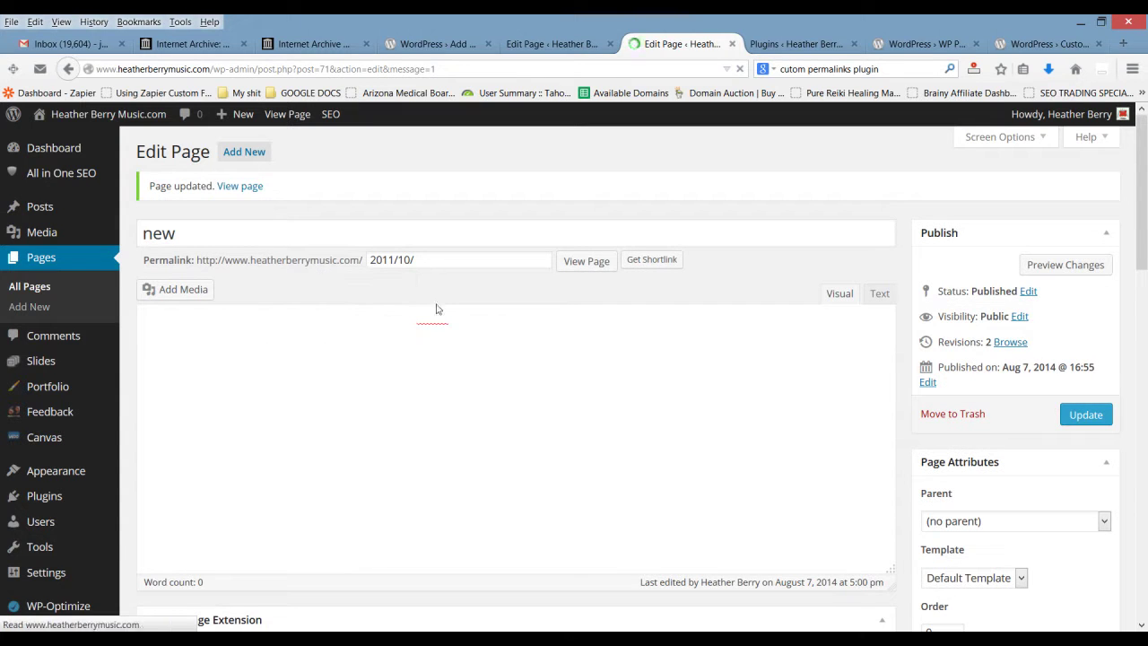
click(590, 264)
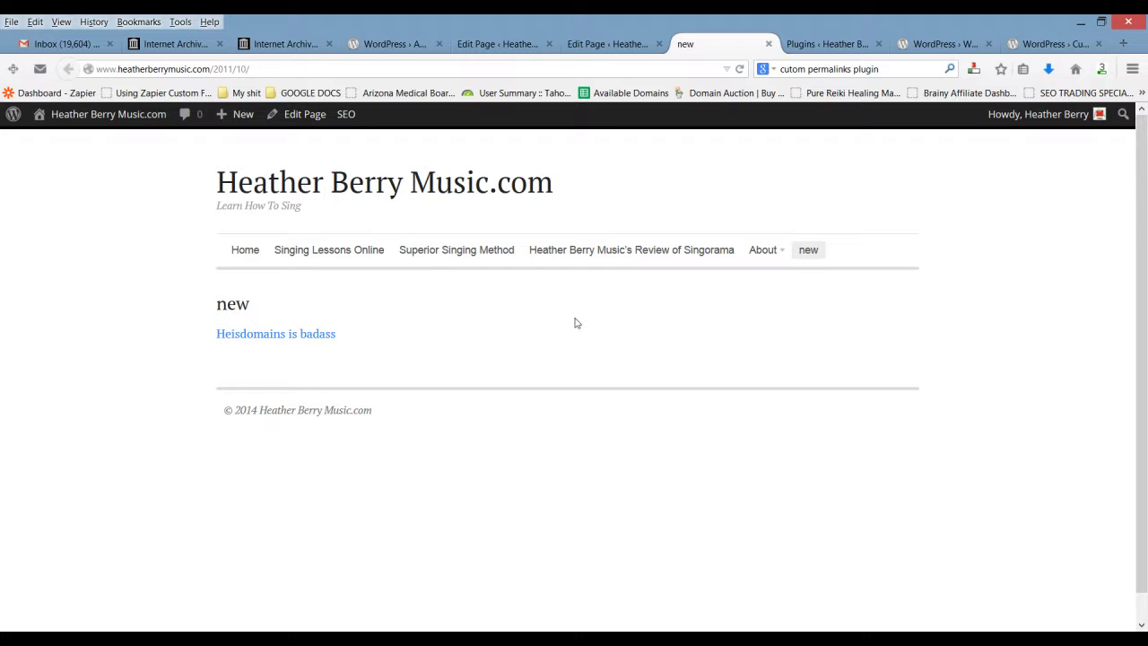
Step: Review the plugin links, the web.archive.org URL and the example .html URL in Notepad, and return to the browser
key(alt+Tab)
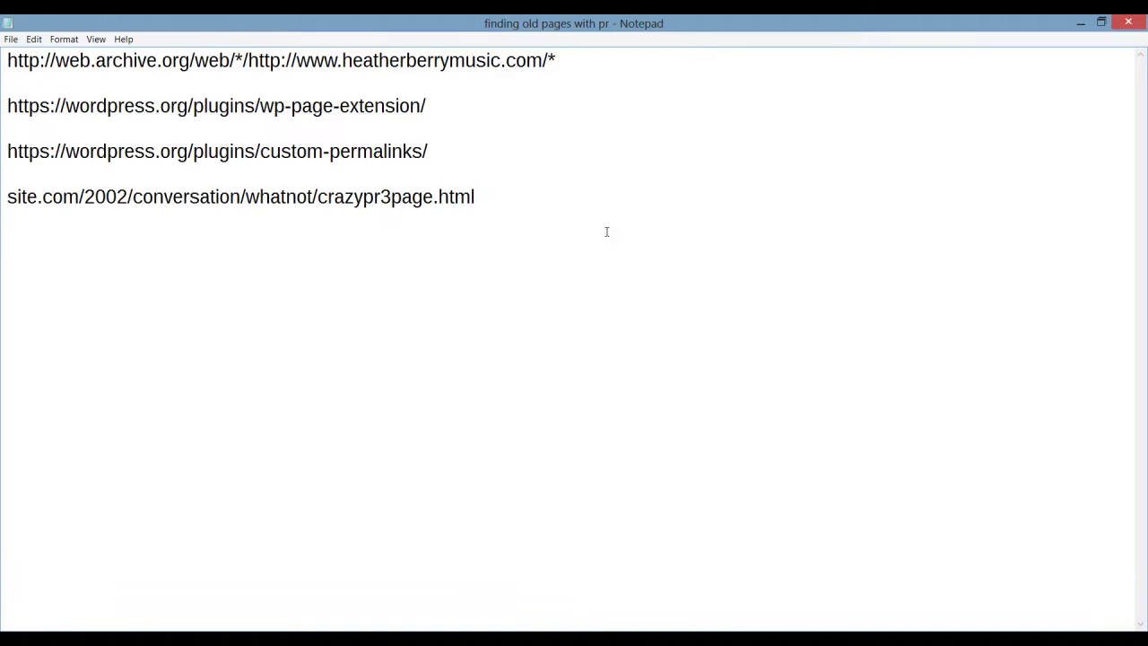
drag(529, 157, 8, 104)
click(618, 151)
drag(558, 61, 5, 60)
click(680, 165)
drag(613, 185, 6, 196)
click(548, 266)
click(507, 200)
drag(440, 196, 523, 205)
click(548, 225)
key(alt+Tab)
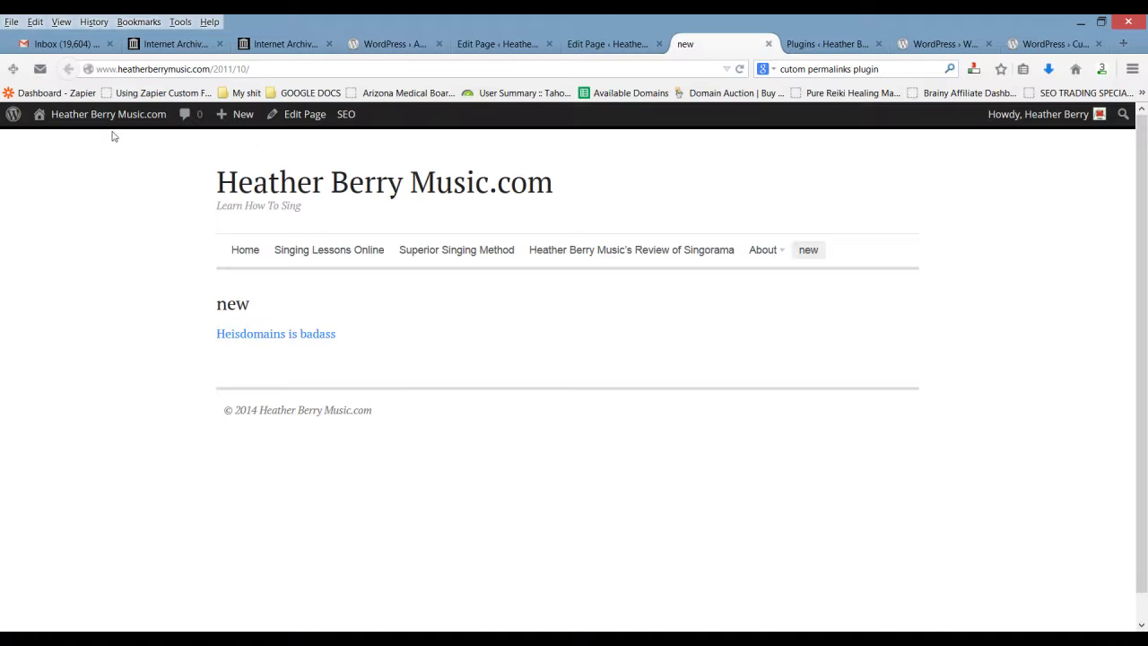